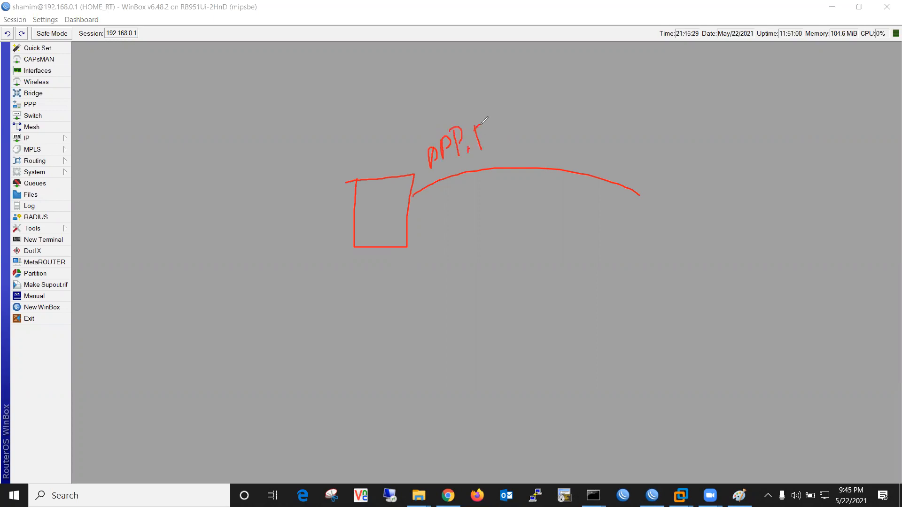
Complete the sketch with a PPPoE label, circled port marked 1 L, and a second link arc, then list the interfaces
click(487, 151)
mouse_move(416, 180)
mouse_down()
mouse_move(401, 206)
mouse_move(409, 184)
mouse_up()
drag(441, 194, 442, 211)
drag(469, 180, 489, 198)
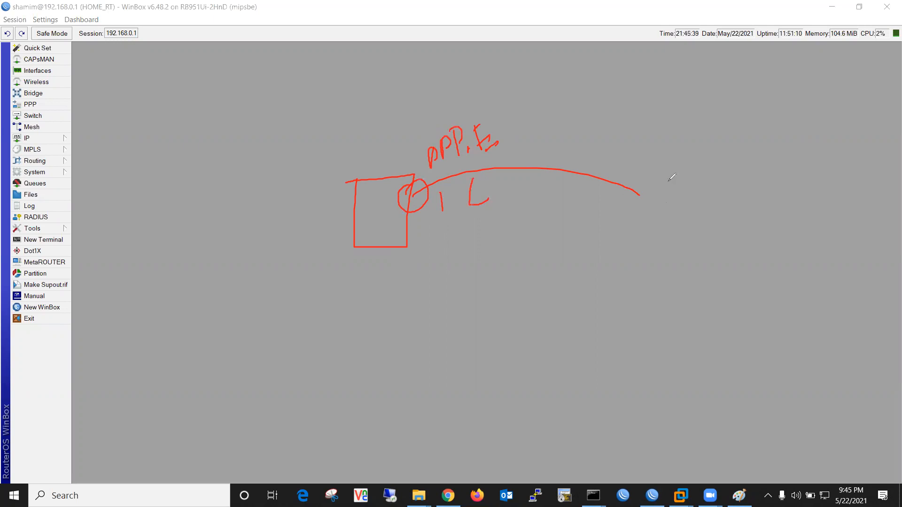
drag(651, 195, 489, 167)
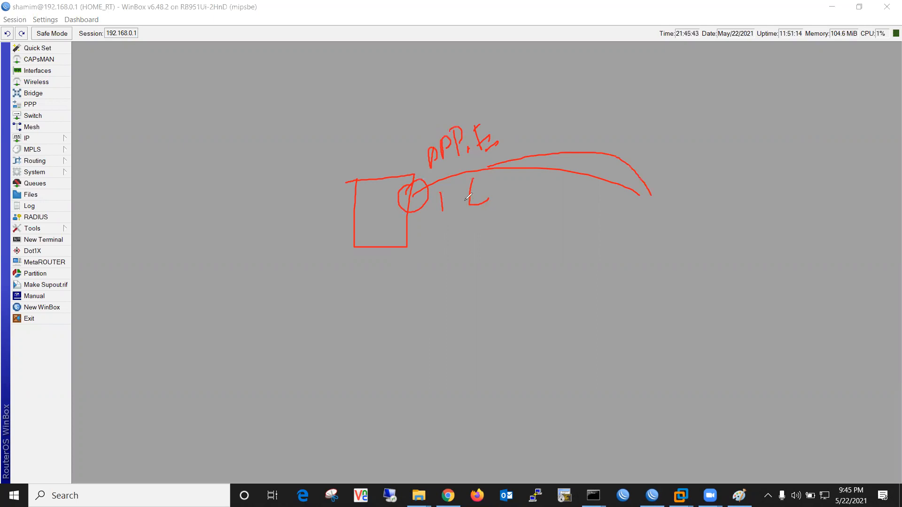
click(383, 66)
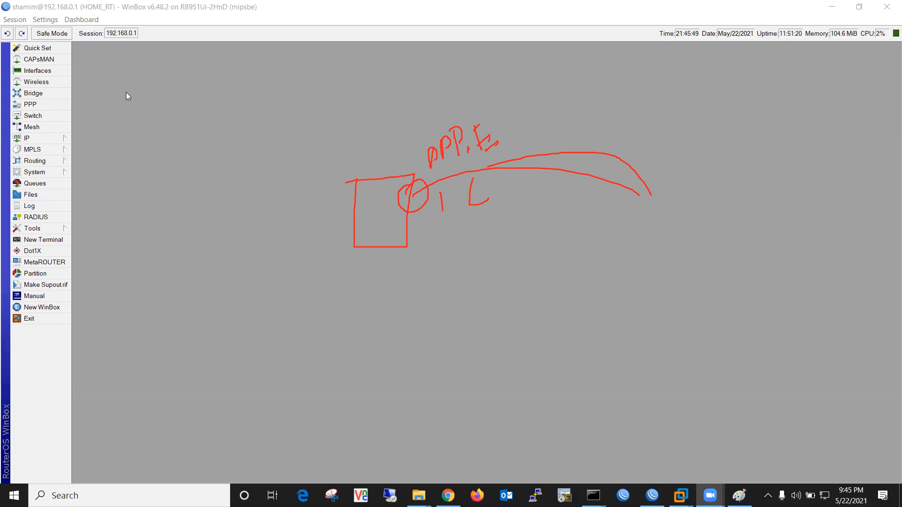
click(46, 73)
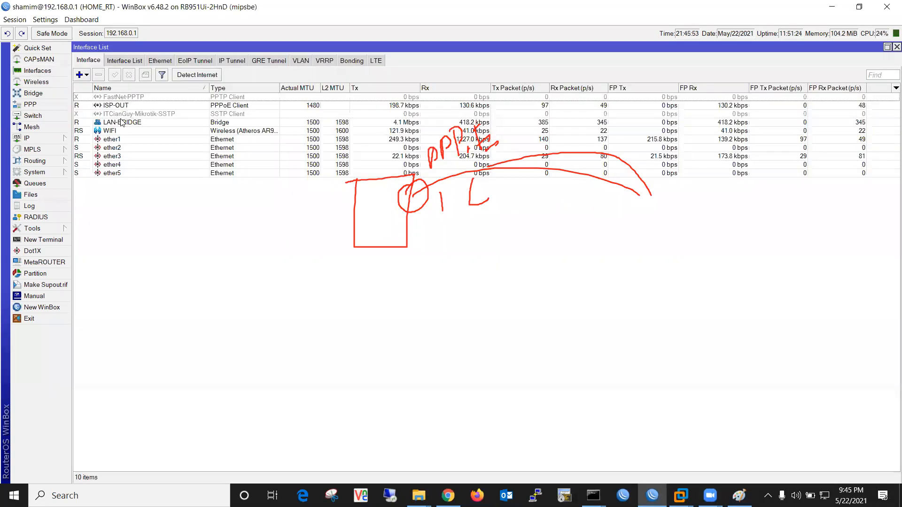
Inspect the ISP-OUT PPPoE client's General and Dial Out settings without changes, then open IP > Addresses
click(128, 106)
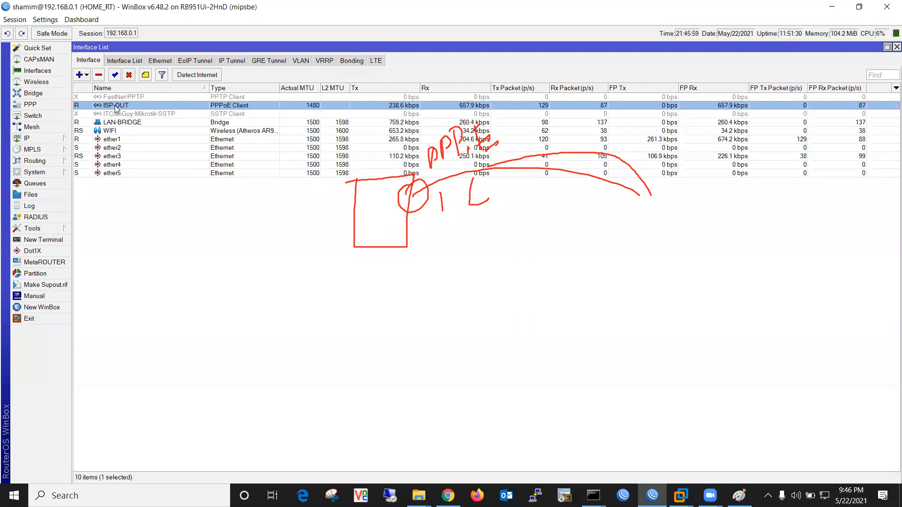
double_click(235, 106)
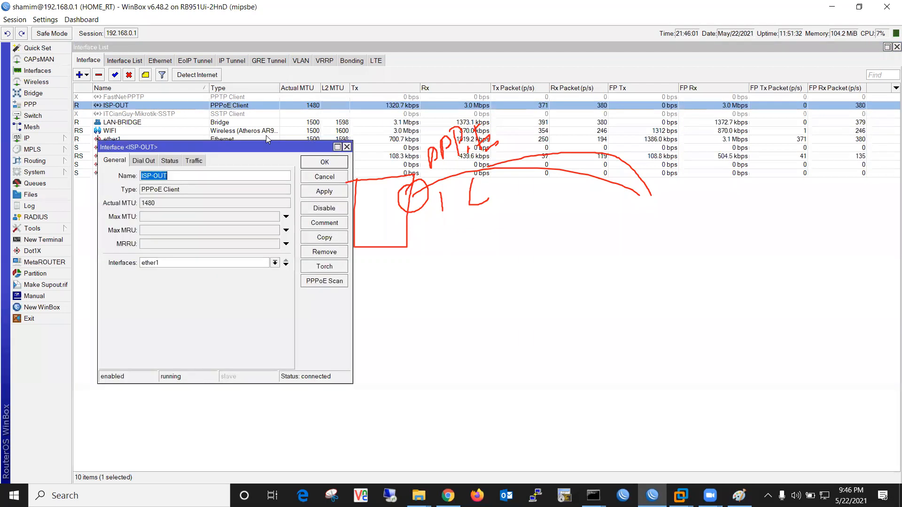
click(140, 162)
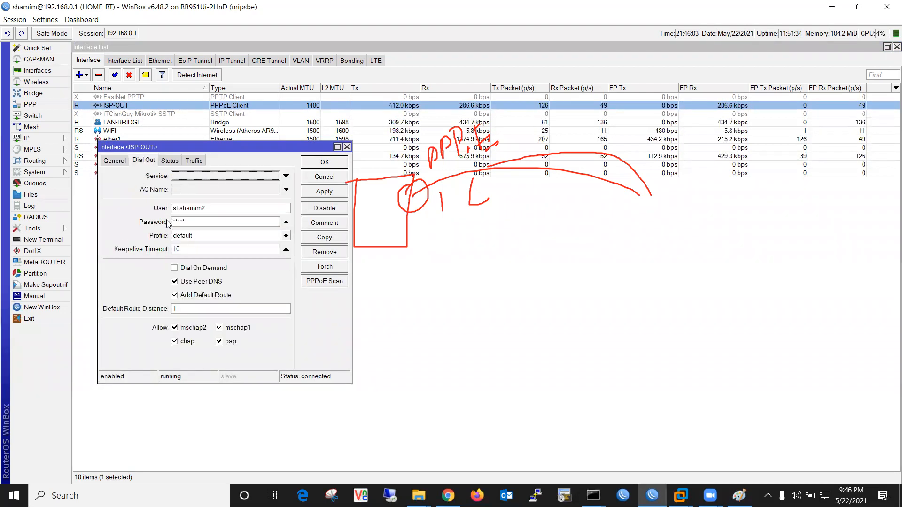
drag(209, 213, 170, 223)
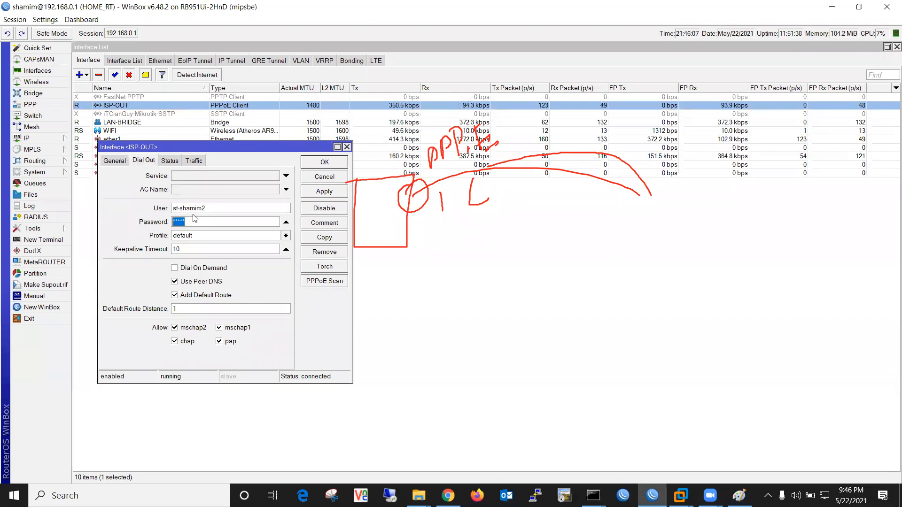
click(124, 161)
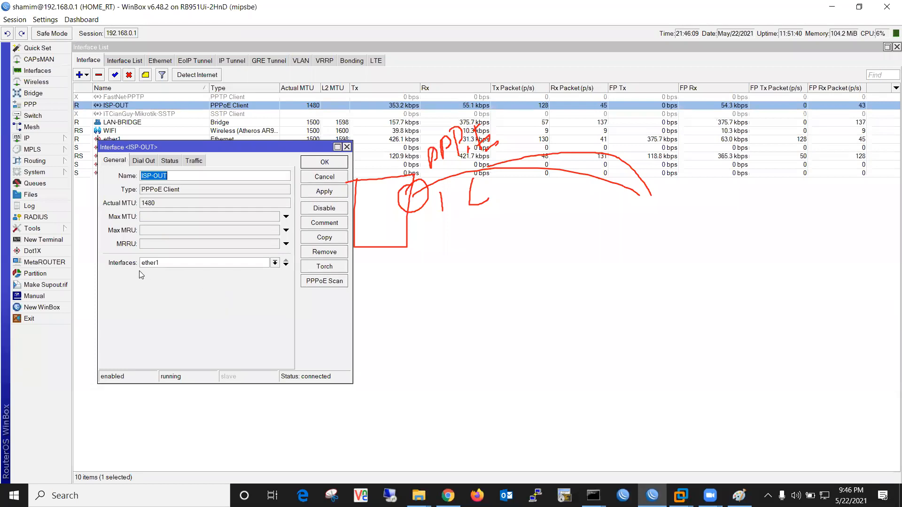
click(324, 191)
click(329, 164)
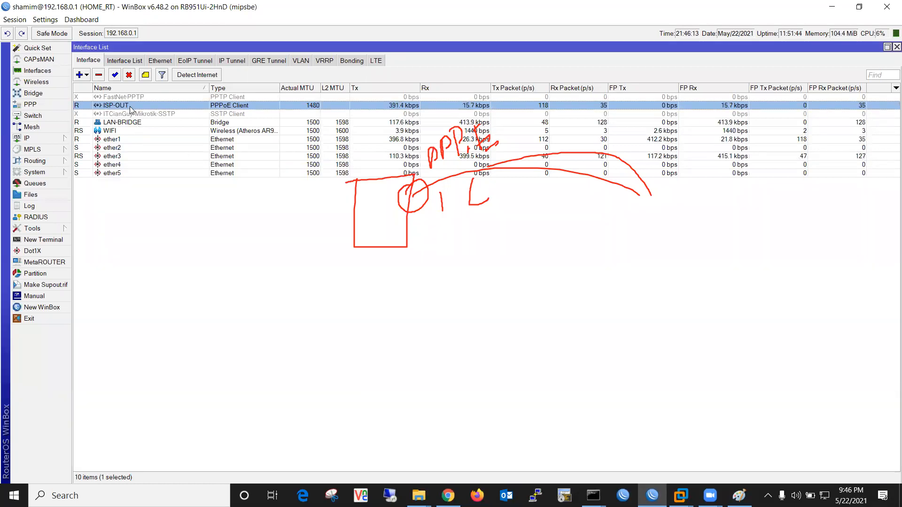
double_click(130, 106)
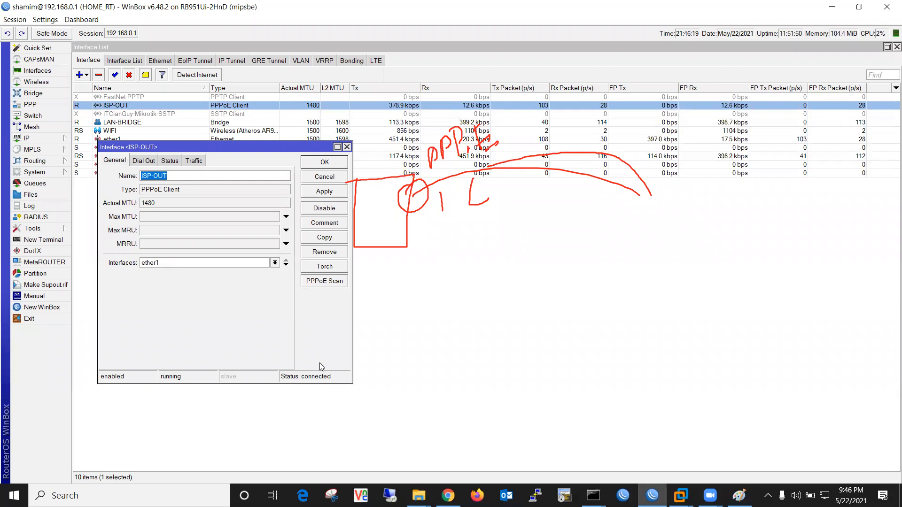
click(315, 177)
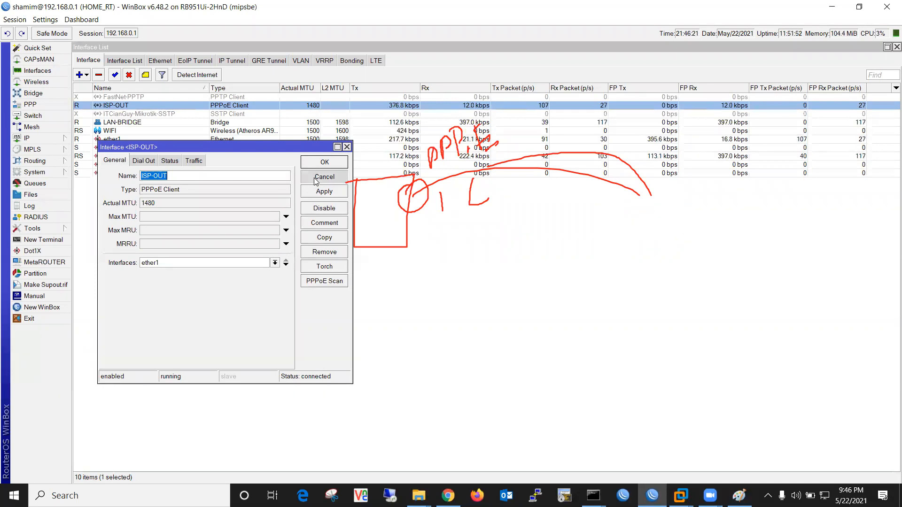
click(56, 139)
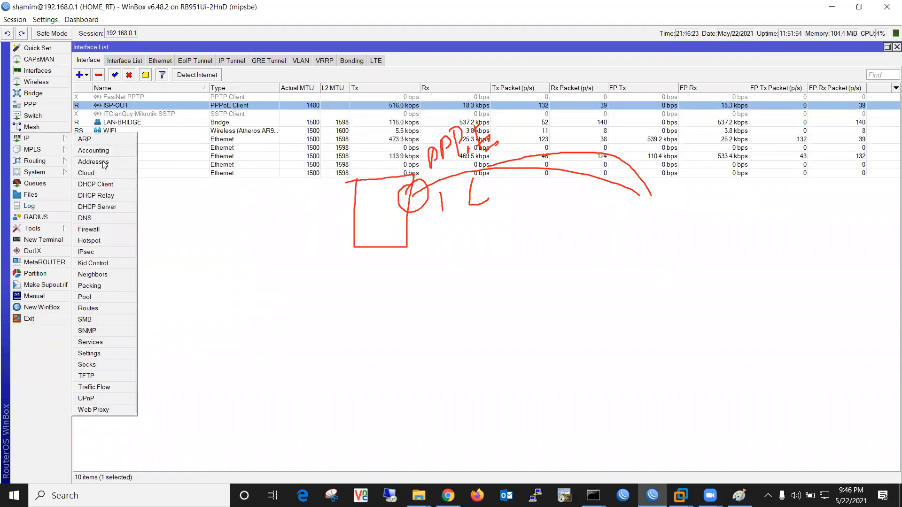
click(96, 161)
Add the IP address 103.100.0.1/30 in the Address List
drag(166, 76, 190, 223)
click(251, 266)
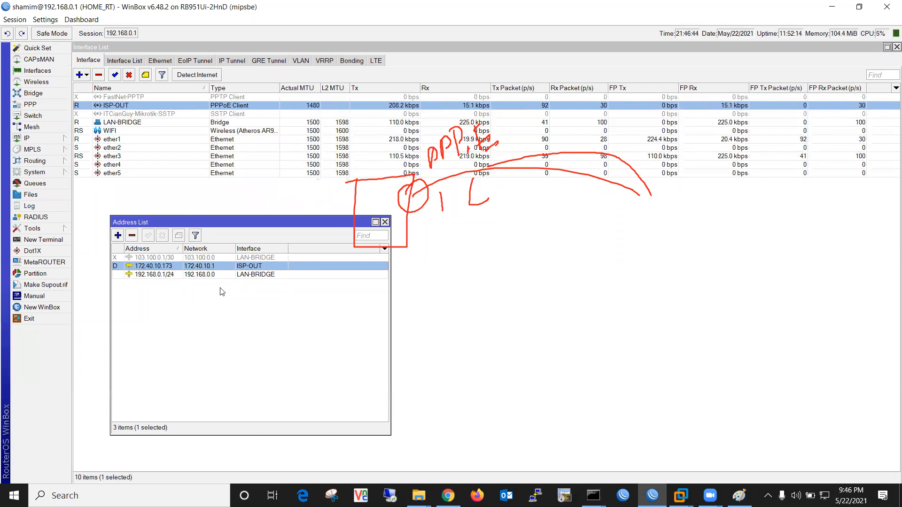
click(121, 235)
text(103.100.0.1/30)
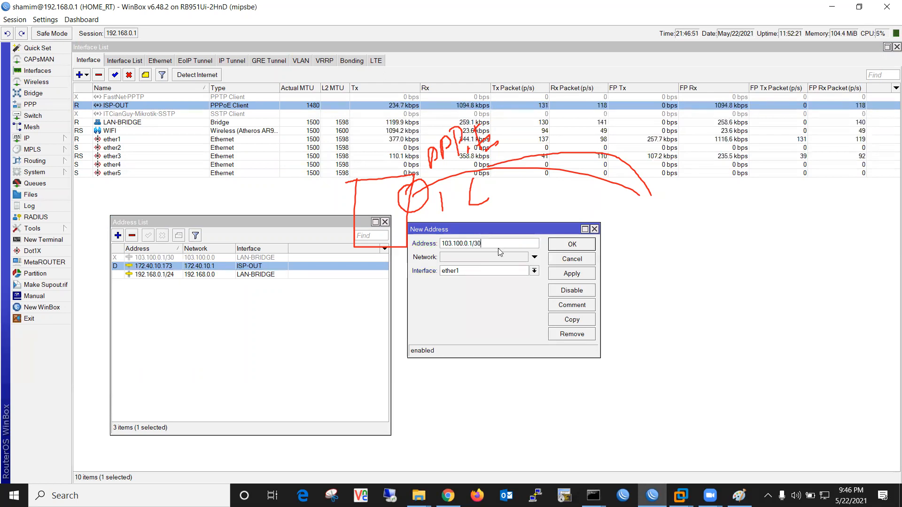
key(Return)
Remove the 103.100.0.1/30 ether1 address and close the Address List
click(161, 266)
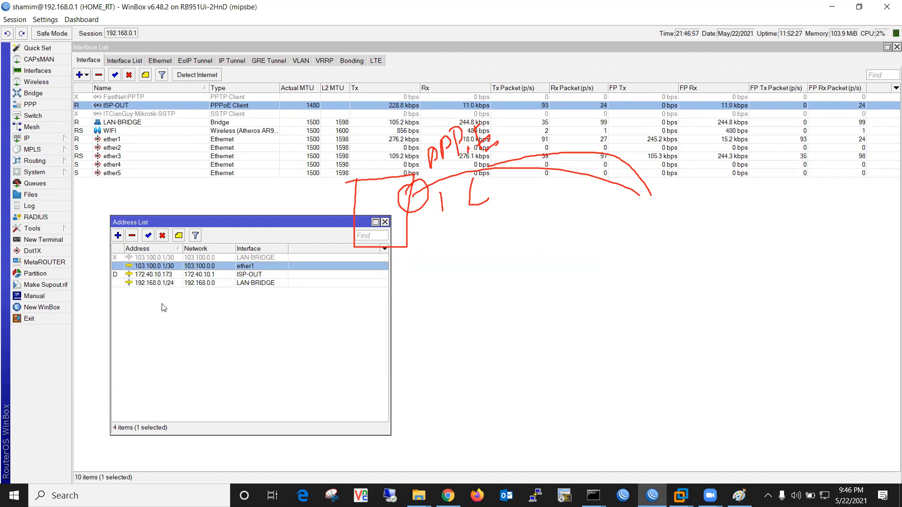
click(148, 276)
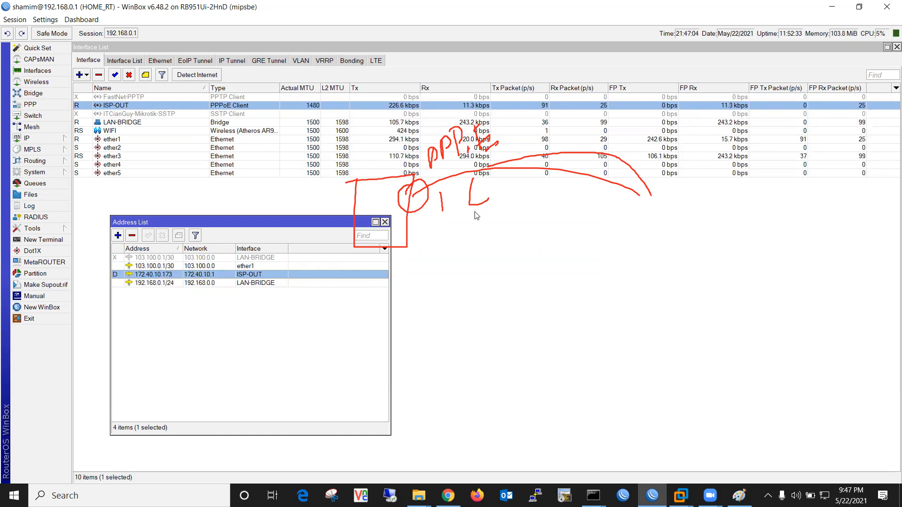
click(167, 266)
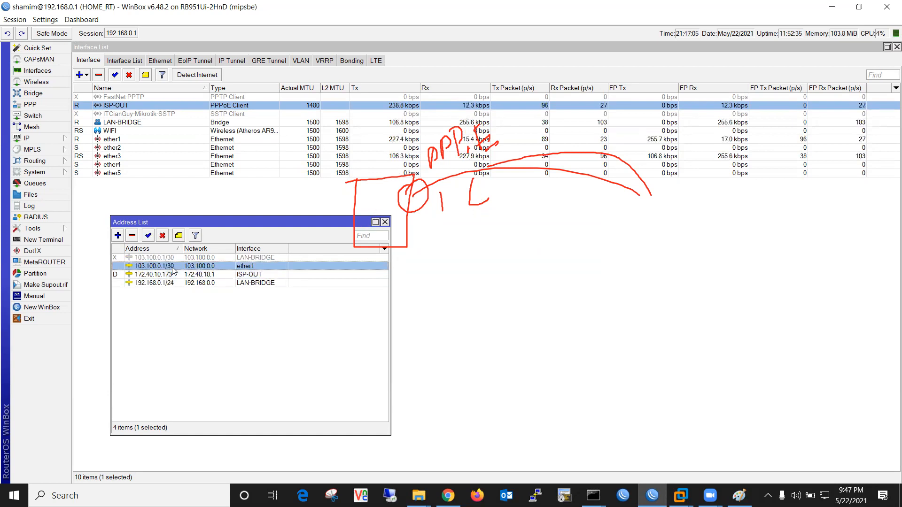
click(132, 236)
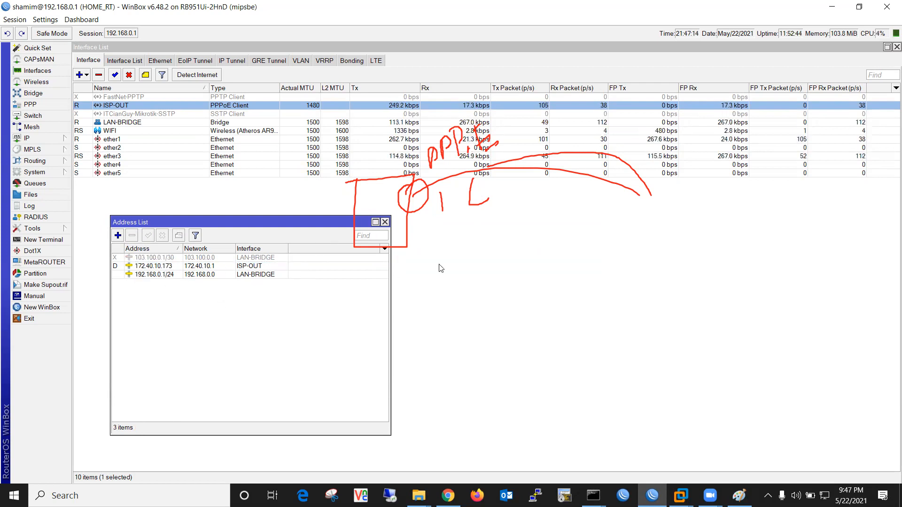
click(385, 222)
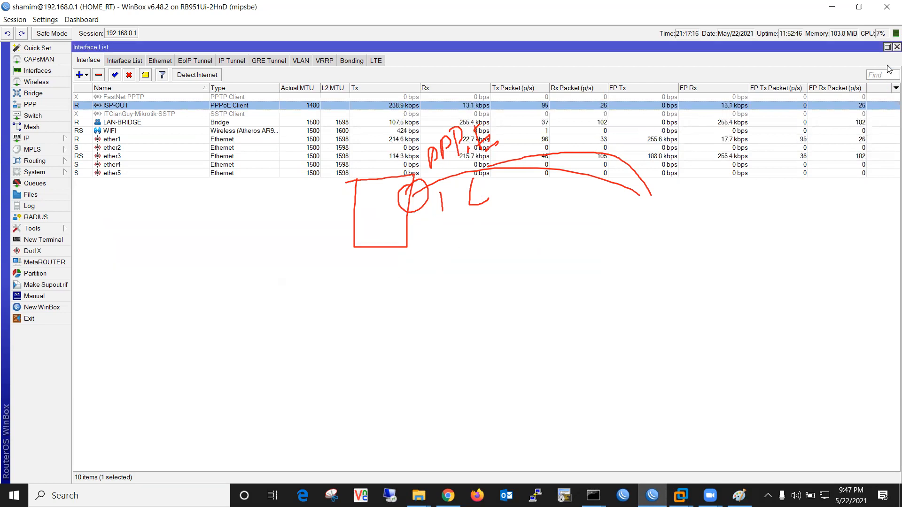
Sketch a second router with its ports to the right of the first router
click(887, 47)
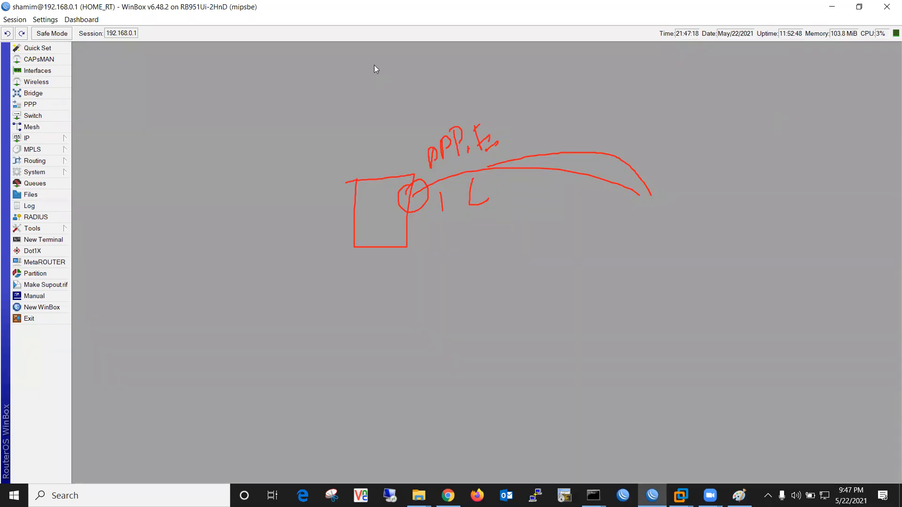
drag(381, 247, 380, 337)
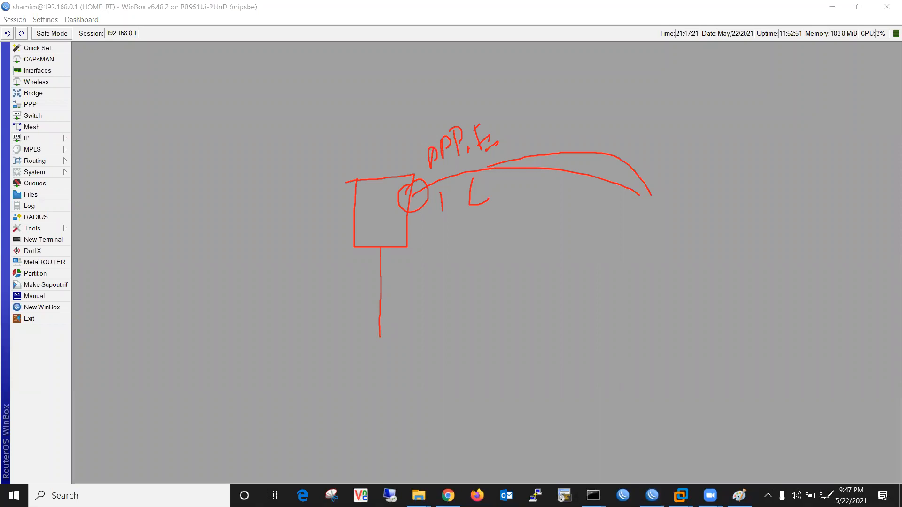
drag(827, 481, 841, 489)
mouse_move(330, 322)
mouse_down()
mouse_move(336, 361)
mouse_move(375, 394)
mouse_move(467, 323)
mouse_move(396, 327)
mouse_up()
mouse_move(530, 320)
mouse_down()
mouse_move(528, 388)
mouse_move(731, 341)
mouse_move(663, 314)
mouse_move(530, 320)
mouse_up()
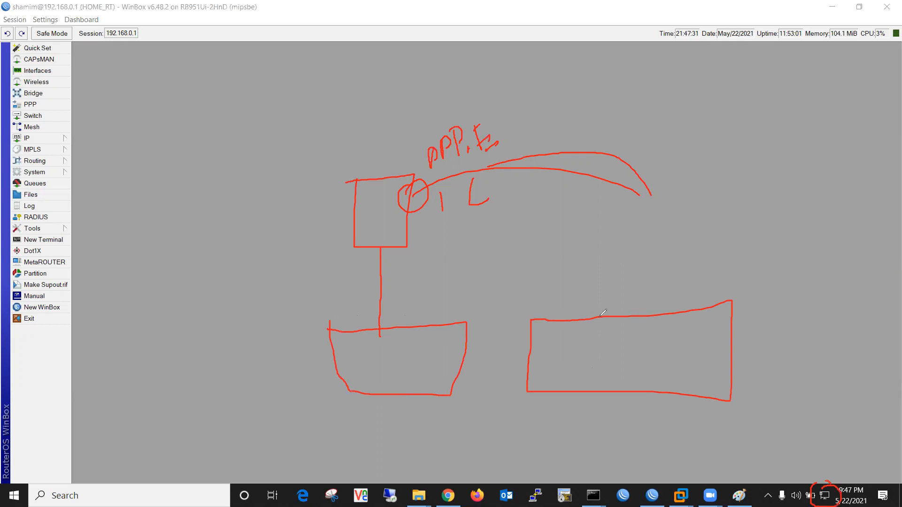
mouse_move(546, 329)
mouse_down()
mouse_move(569, 363)
mouse_move(591, 324)
mouse_move(543, 327)
mouse_up()
mouse_move(634, 329)
mouse_down()
mouse_move(628, 354)
mouse_move(671, 366)
mouse_up()
drag(677, 330, 635, 325)
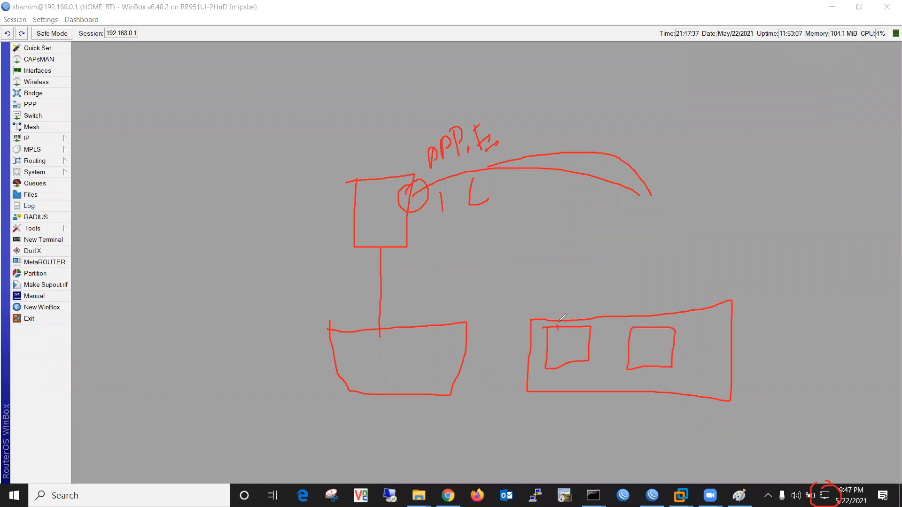
mouse_move(566, 337)
mouse_down()
mouse_move(556, 340)
mouse_move(557, 323)
mouse_move(583, 333)
mouse_move(576, 316)
mouse_up()
Draw the cable from the first router's LAN side into the second router's circled port
drag(381, 270, 375, 306)
mouse_move(412, 329)
mouse_down()
mouse_move(538, 306)
mouse_move(559, 326)
mouse_up()
mouse_move(380, 332)
mouse_down()
mouse_move(490, 304)
mouse_move(580, 307)
mouse_move(579, 320)
mouse_up()
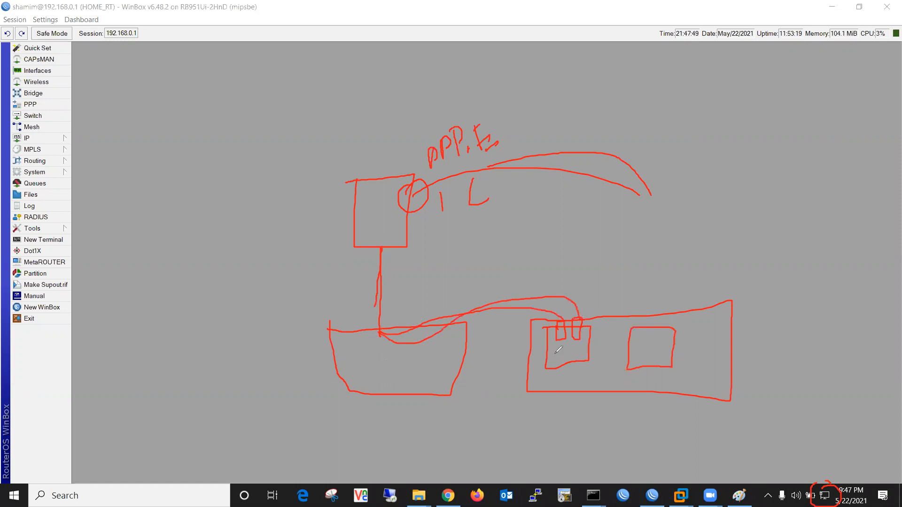
mouse_move(568, 369)
mouse_down()
mouse_move(567, 425)
mouse_move(556, 428)
mouse_up()
mouse_move(561, 323)
mouse_down()
mouse_move(566, 338)
mouse_move(558, 335)
mouse_move(579, 331)
mouse_up()
mouse_move(565, 331)
mouse_down()
mouse_move(558, 321)
mouse_move(565, 338)
mouse_move(467, 442)
mouse_up()
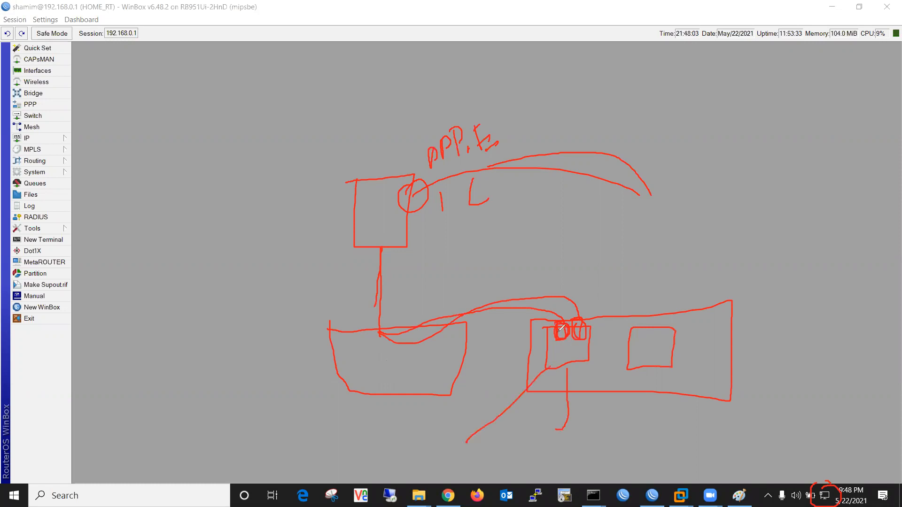
Label the second router DHCP and mark the cable below the first router
mouse_move(562, 322)
mouse_down()
mouse_move(582, 249)
mouse_move(599, 252)
mouse_up()
mouse_move(615, 222)
mouse_down()
mouse_move(620, 240)
mouse_move(616, 230)
mouse_move(655, 235)
mouse_move(645, 224)
mouse_up()
drag(592, 281, 660, 228)
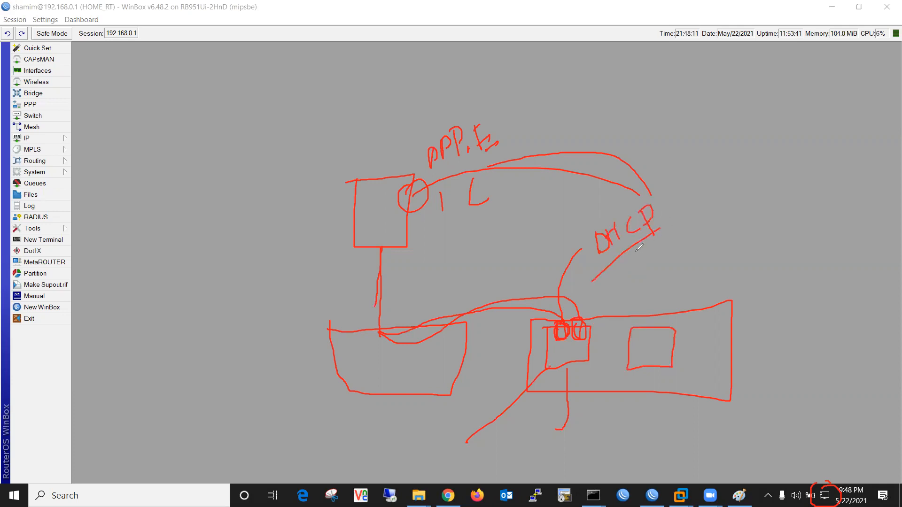
drag(348, 203, 327, 210)
mouse_move(376, 257)
mouse_down()
mouse_move(405, 249)
mouse_move(361, 274)
mouse_move(270, 262)
mouse_up()
mouse_move(235, 251)
mouse_down()
mouse_move(245, 243)
mouse_move(248, 298)
mouse_up()
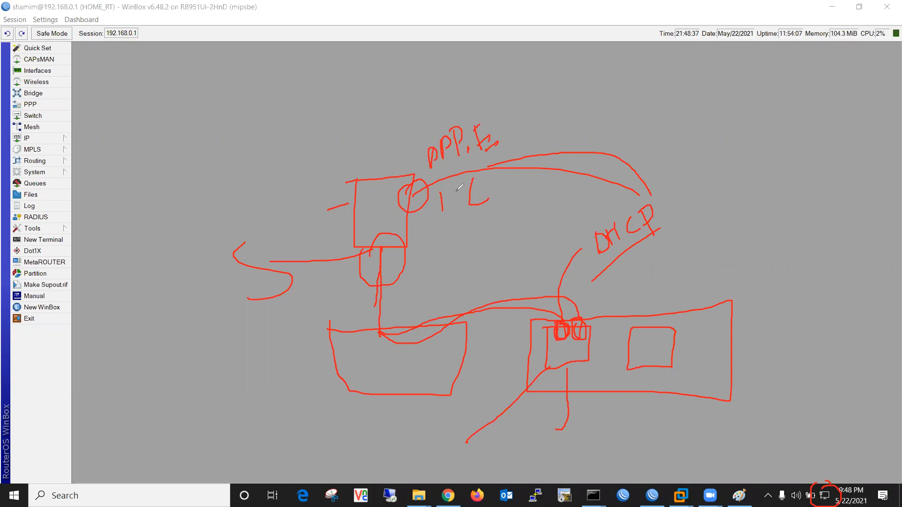
Add a final arc over the PPPoE label and trace the router box, then return to WinBox
drag(421, 134, 490, 112)
mouse_move(347, 191)
mouse_down()
mouse_move(402, 175)
mouse_move(414, 196)
mouse_move(361, 257)
mouse_up()
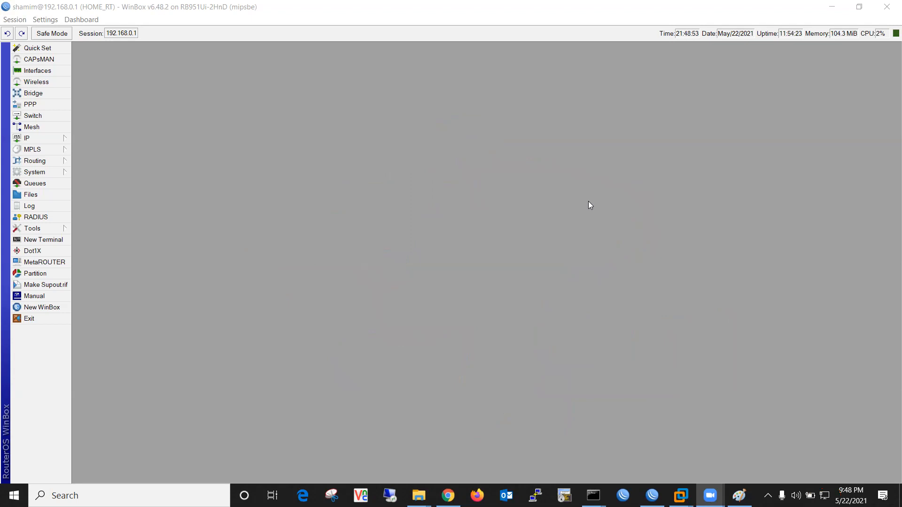
click(588, 201)
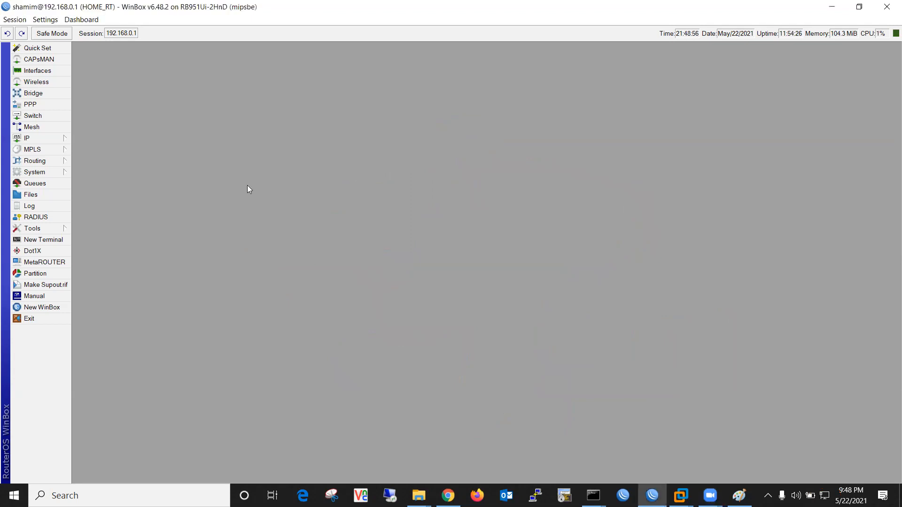
click(27, 139)
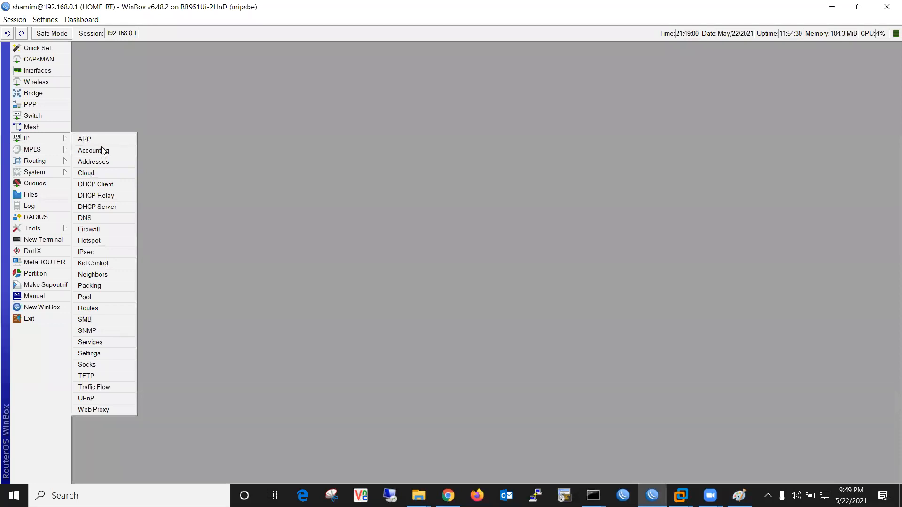
Check the DHCP server dhcp1 on LAN-BRIDGE, reopening and enlarging its window
click(103, 207)
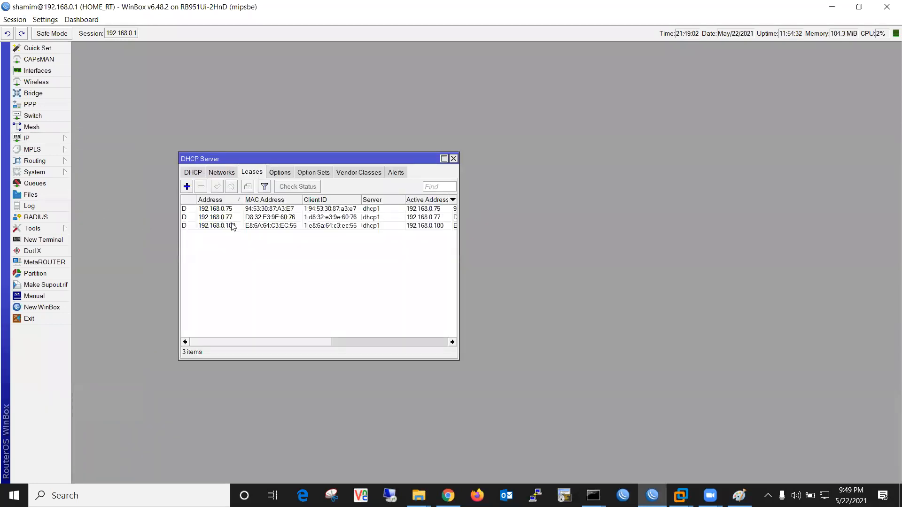
click(193, 173)
click(208, 210)
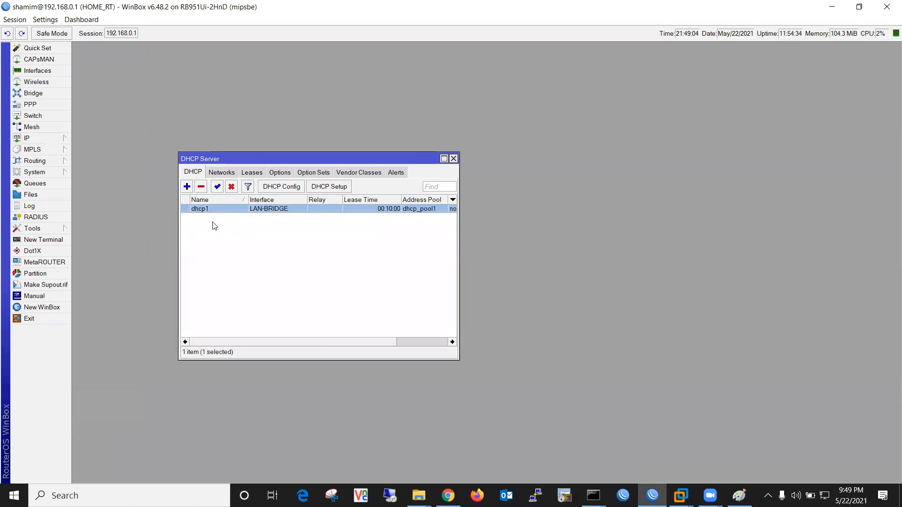
click(453, 159)
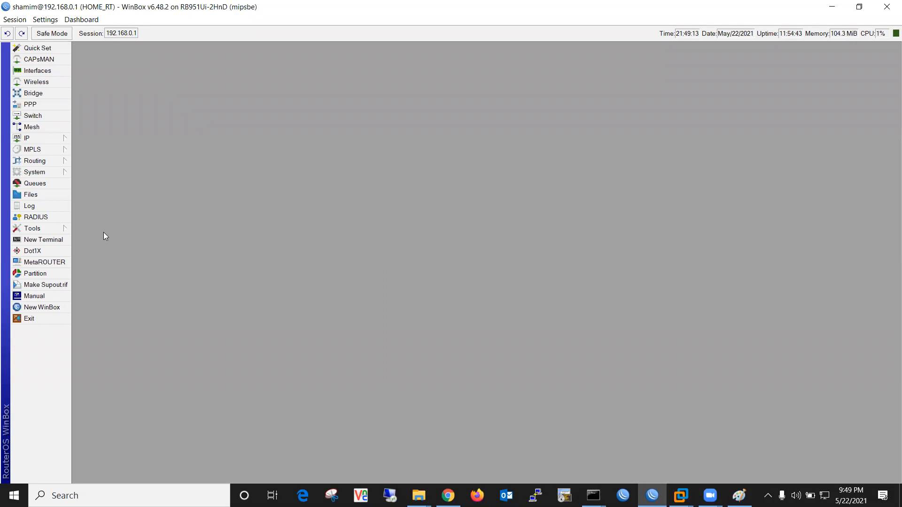
click(28, 138)
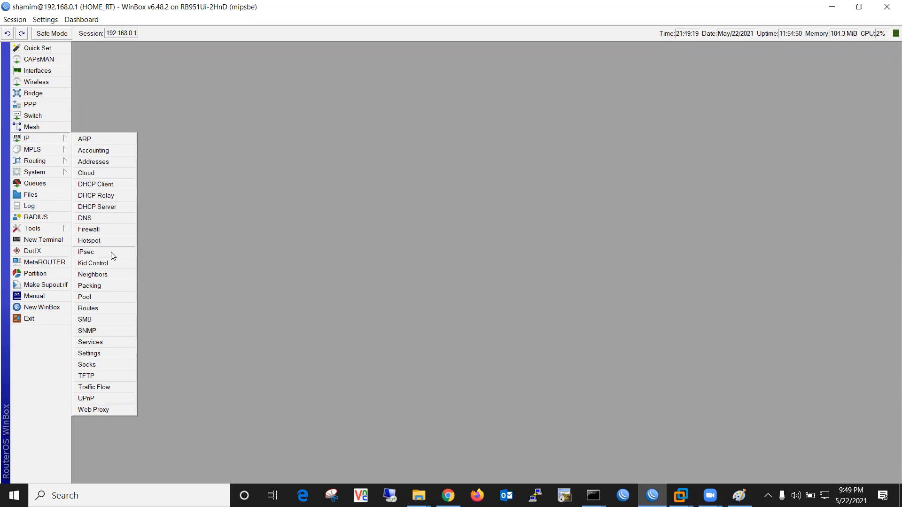
click(109, 209)
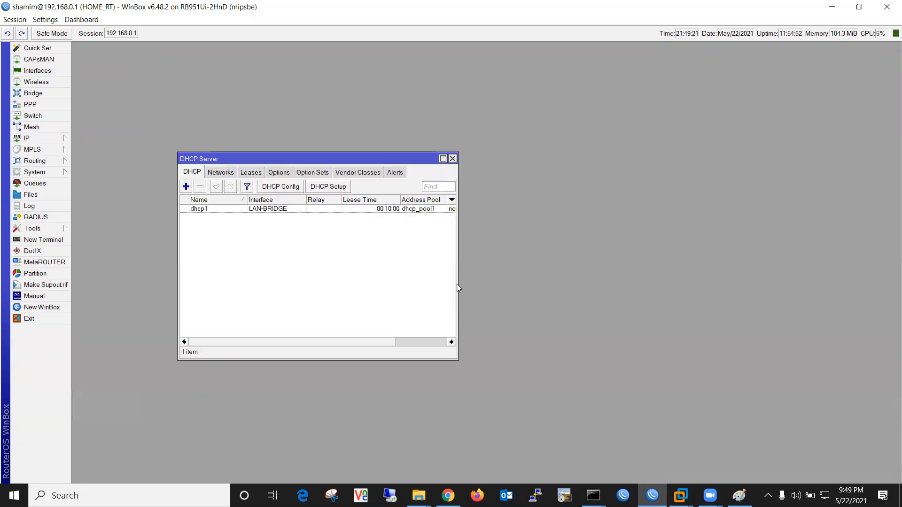
drag(451, 356, 568, 391)
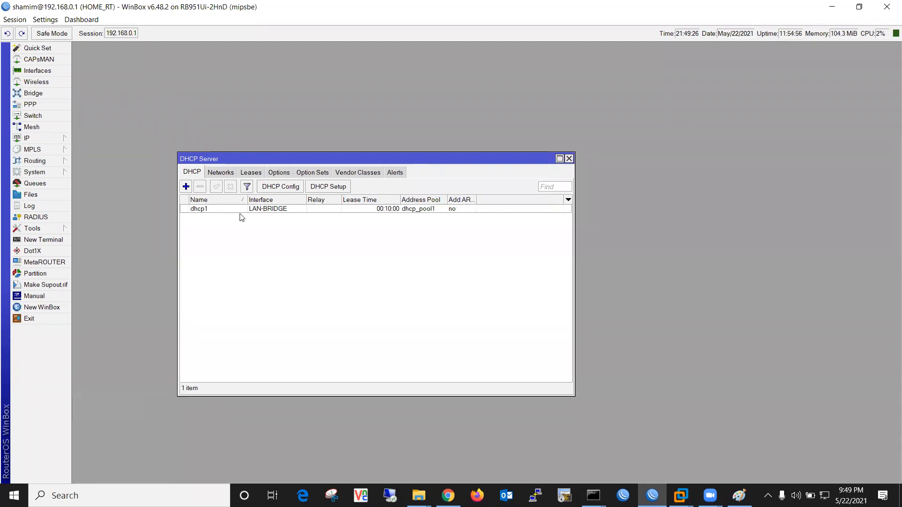
Launch a new WinBox loader from the taskbar jump list
click(653, 496)
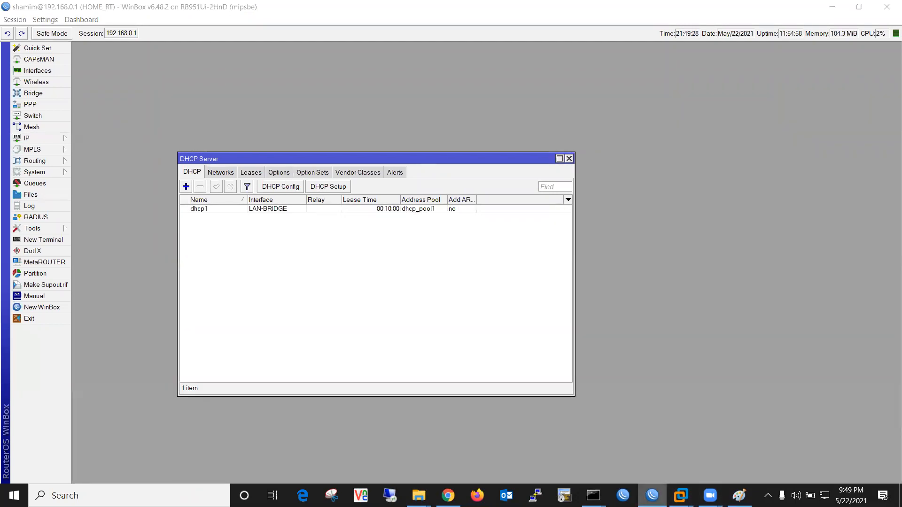
right_click(652, 495)
click(646, 438)
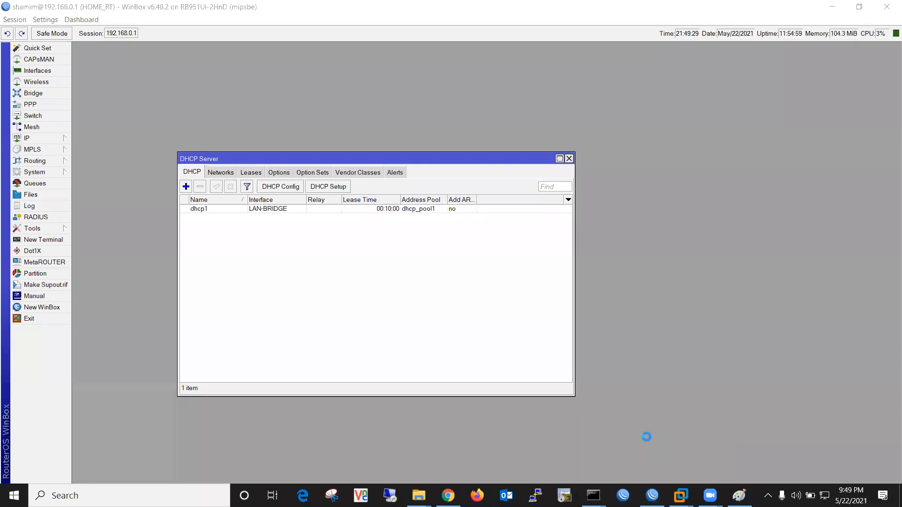
Connect to neighbour 192.168.1.1 as admin with an empty password and dismiss the licence notice
click(57, 182)
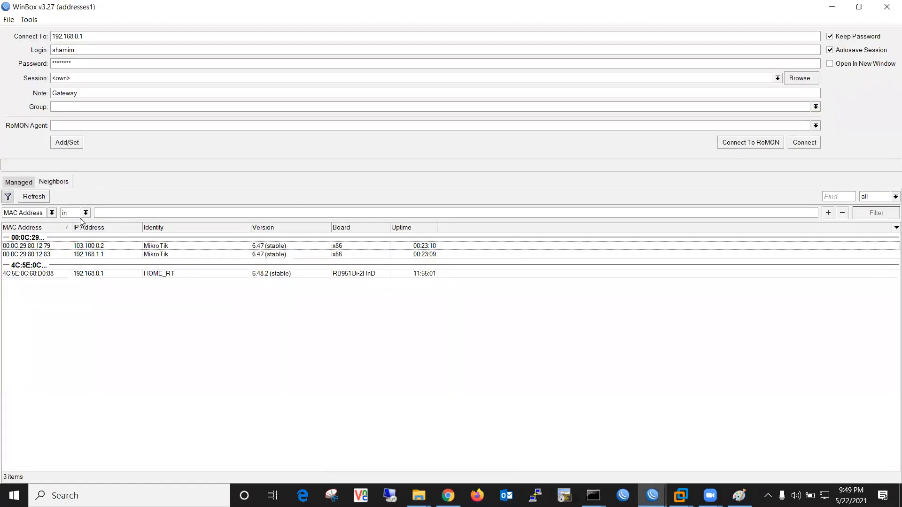
click(47, 255)
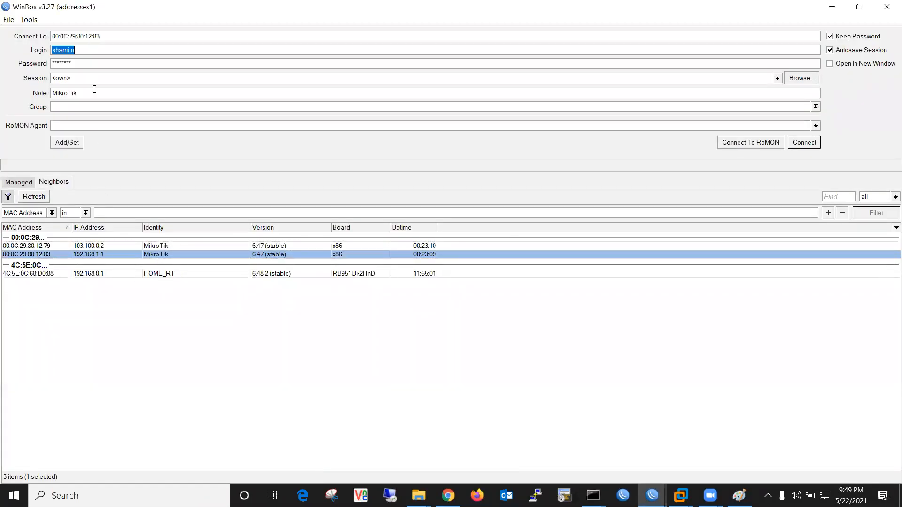
text(admin)
key(Tab)
key(BackSpace)
key(Return)
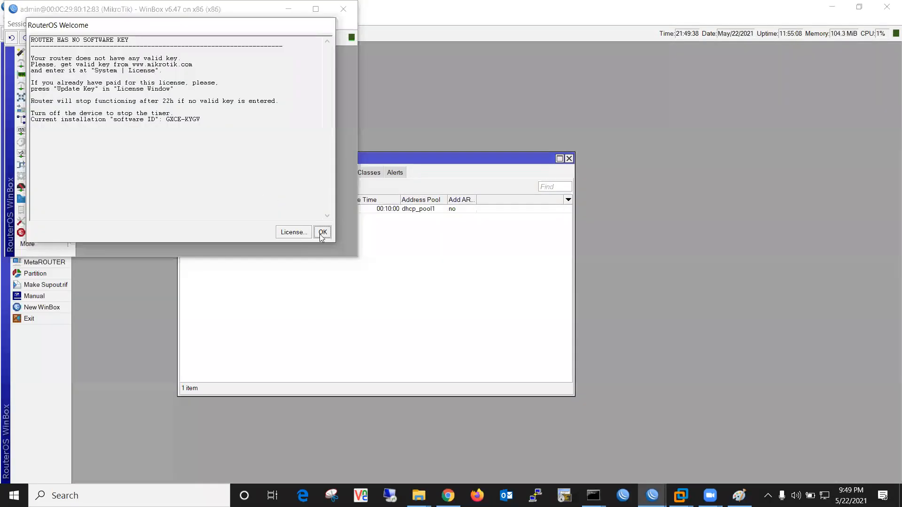
click(320, 230)
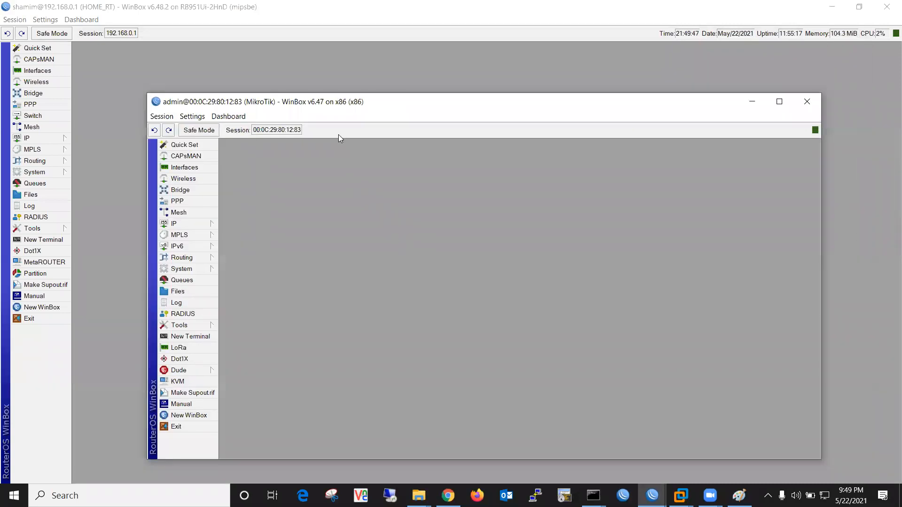
click(196, 223)
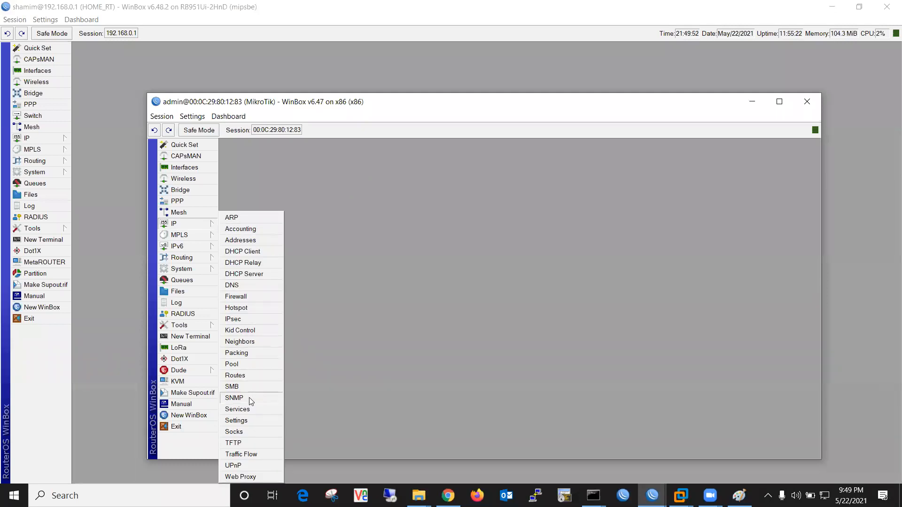
Open the second router's DHCP Server list and confirm ether2 in the Interface List
click(256, 275)
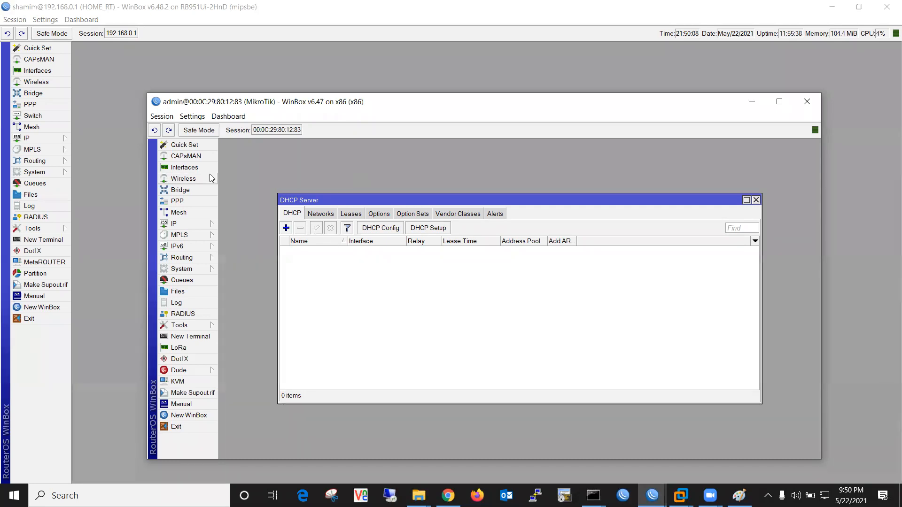
click(185, 168)
click(263, 260)
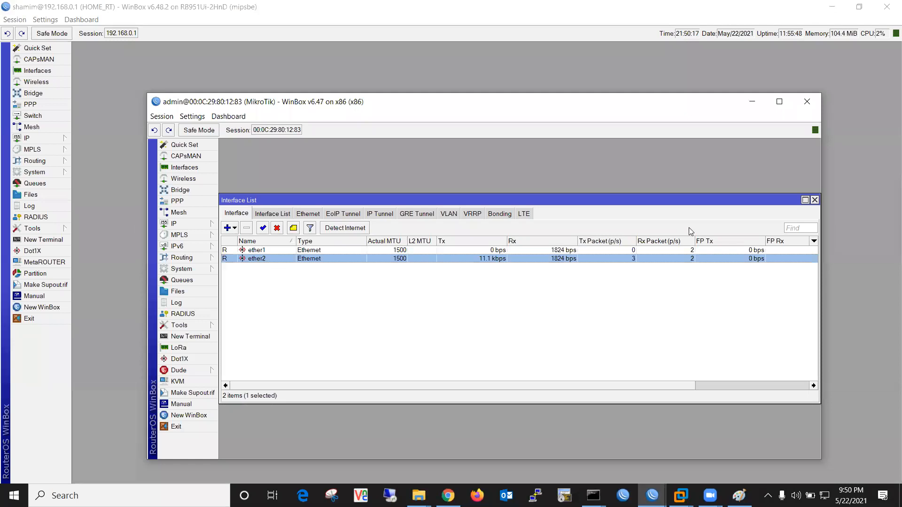
click(816, 201)
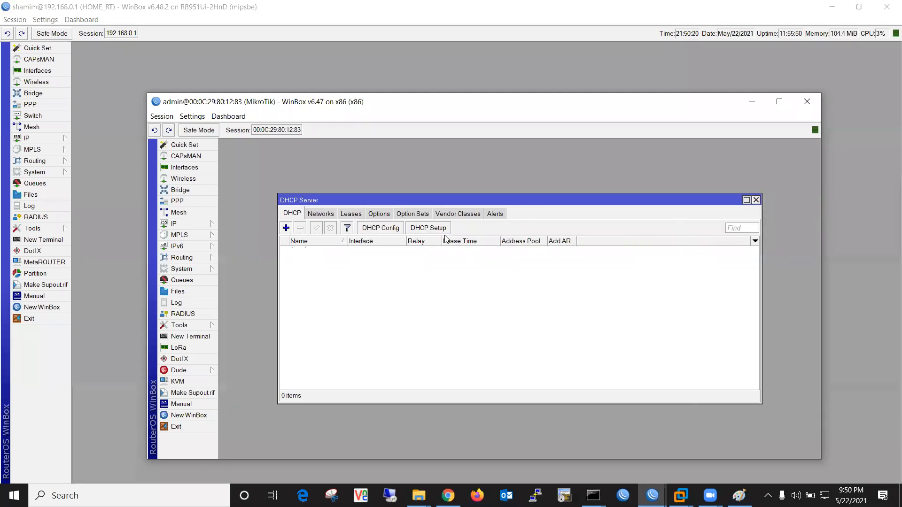
drag(397, 201, 428, 161)
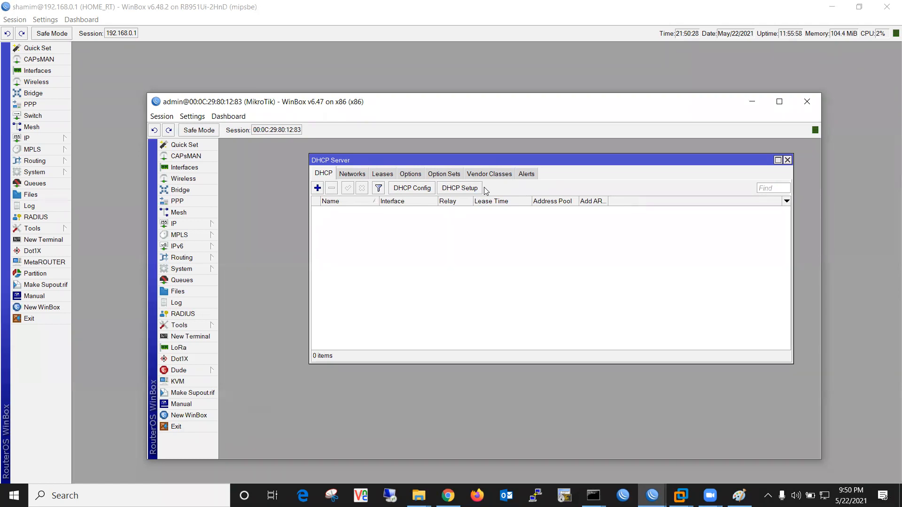
click(181, 225)
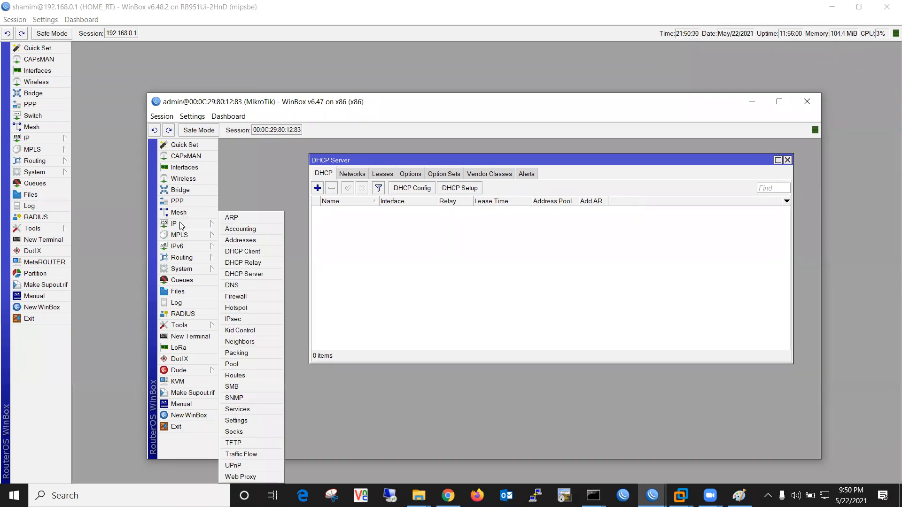
click(242, 241)
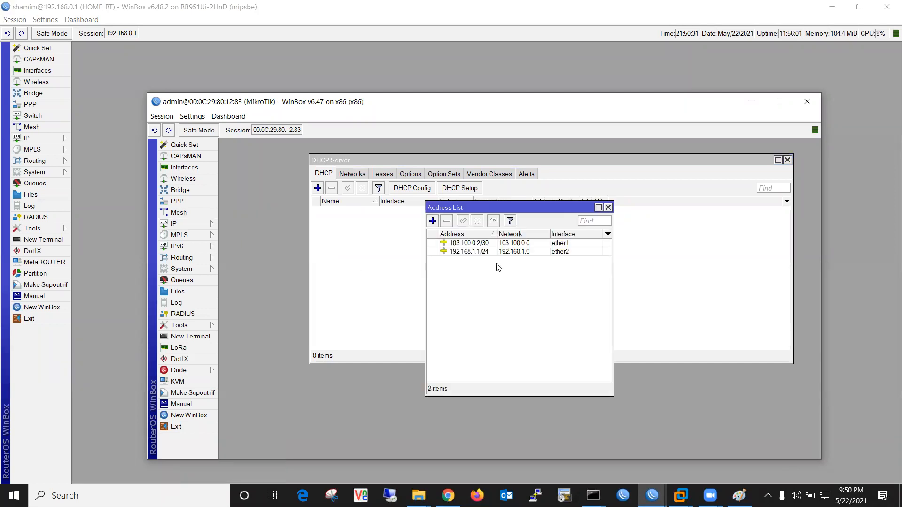
click(487, 253)
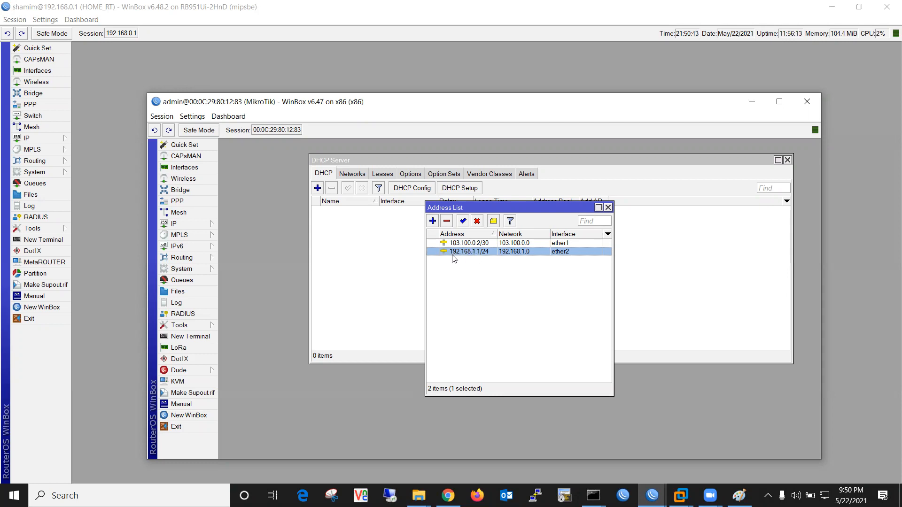
mouse_move(485, 256)
click(609, 207)
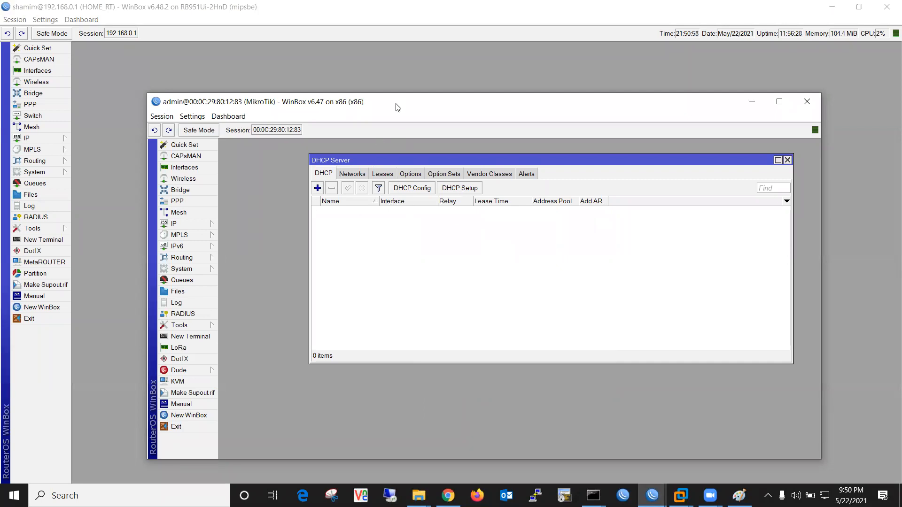
drag(396, 107, 392, 97)
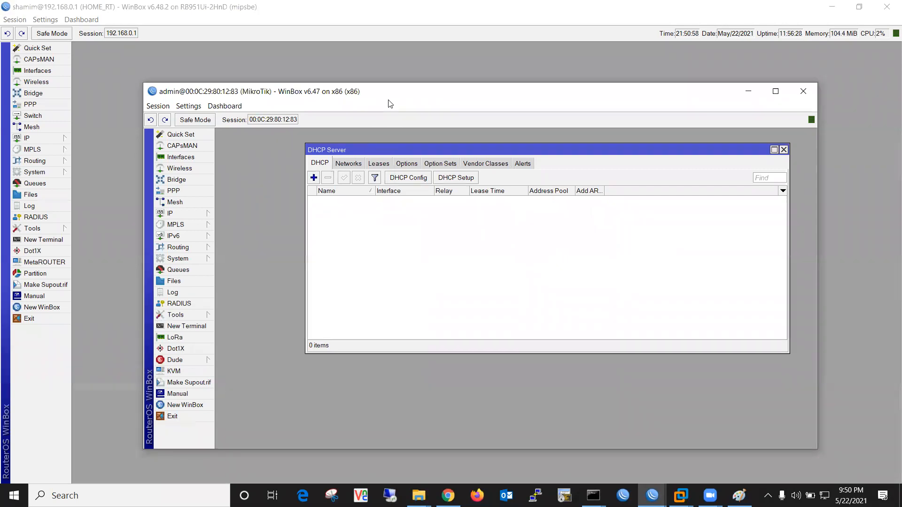
Run DHCP Setup with ether2 as the server interface
click(454, 179)
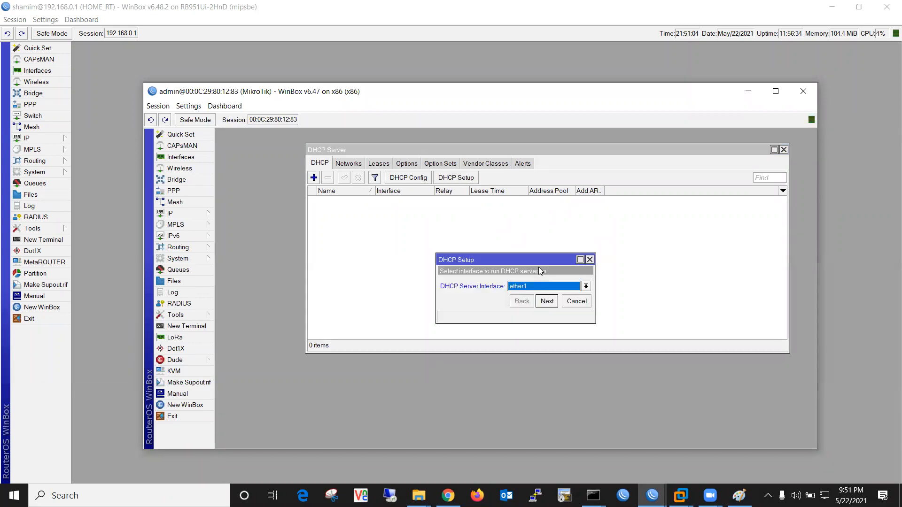
drag(530, 256, 432, 248)
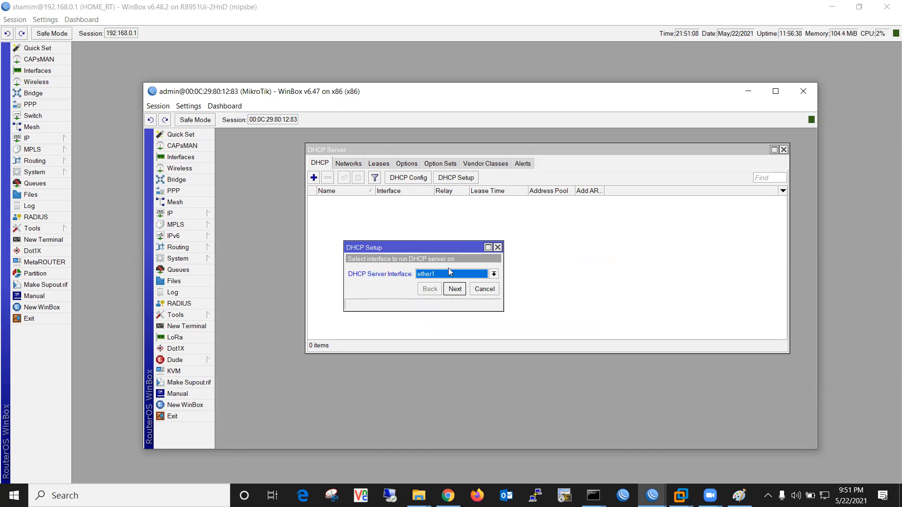
drag(448, 248, 477, 237)
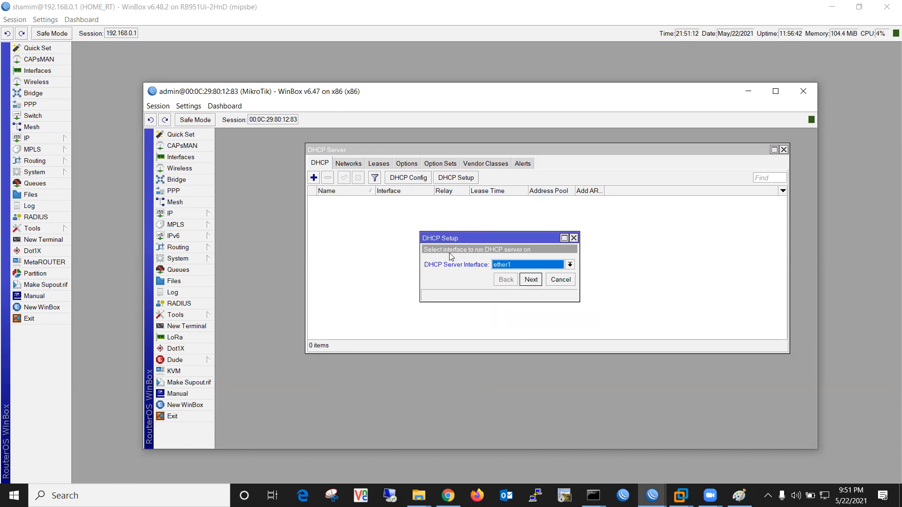
click(529, 269)
click(501, 284)
click(531, 281)
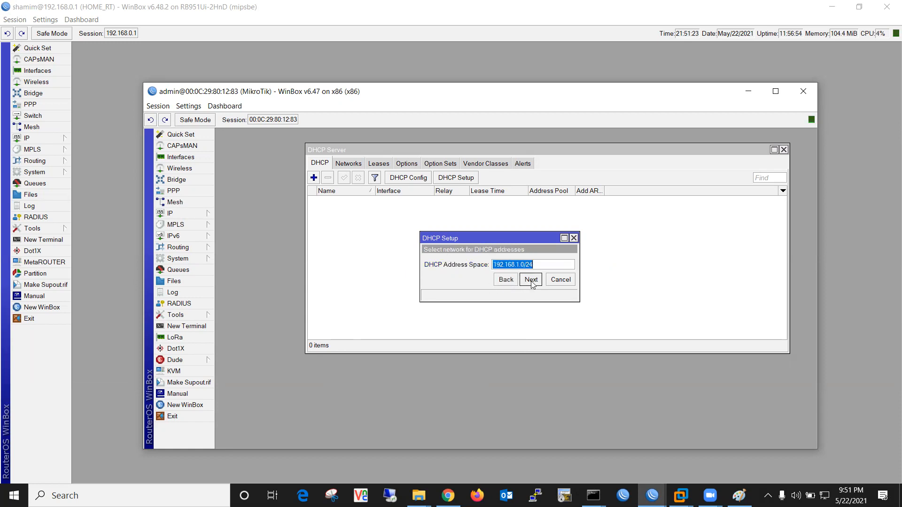
Keep address space 192.168.1.0/24 and check the proposed gateway 192.168.1.1
click(546, 267)
drag(540, 263, 486, 263)
click(537, 281)
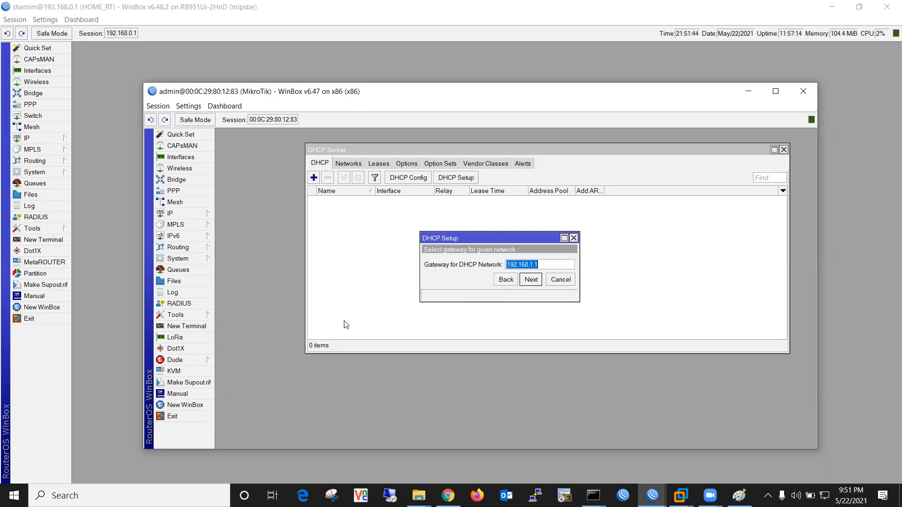
drag(559, 263, 508, 267)
click(191, 216)
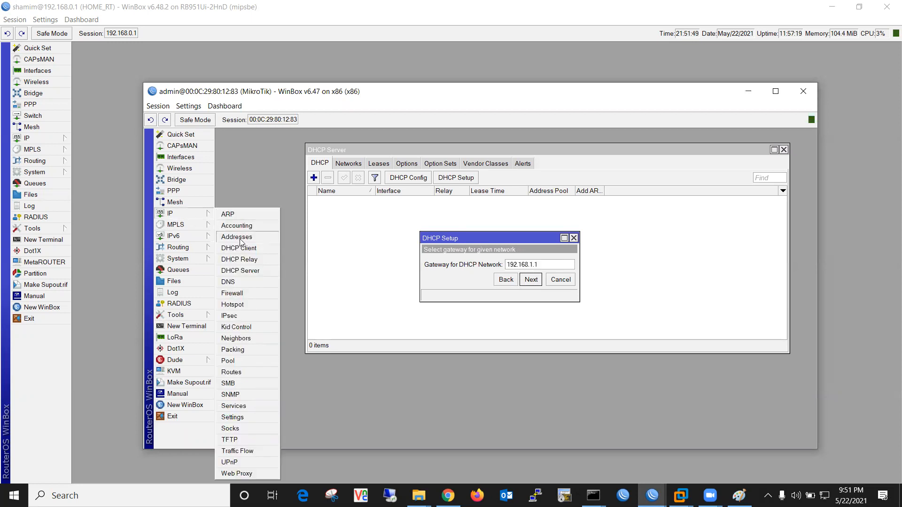
Check the IP addresses, then accept gateway 192.168.1.1 in the wizard
click(242, 237)
drag(506, 196, 675, 197)
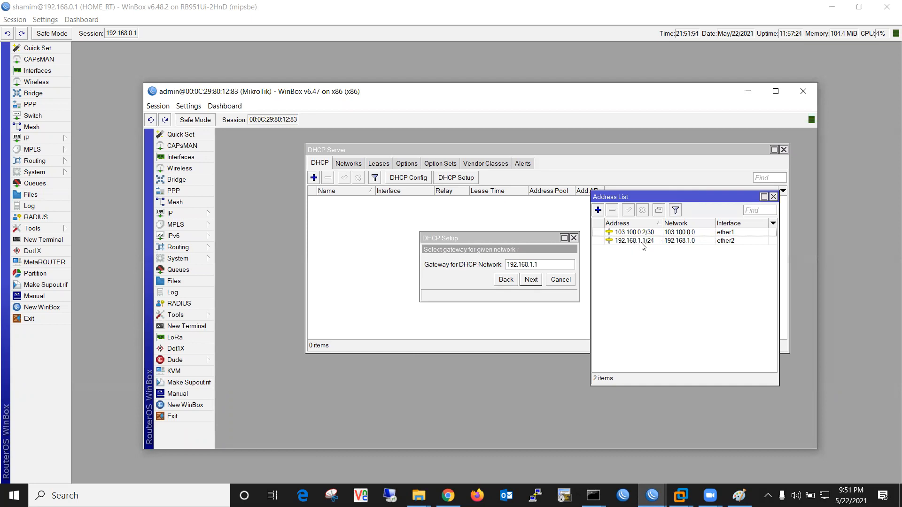
click(536, 264)
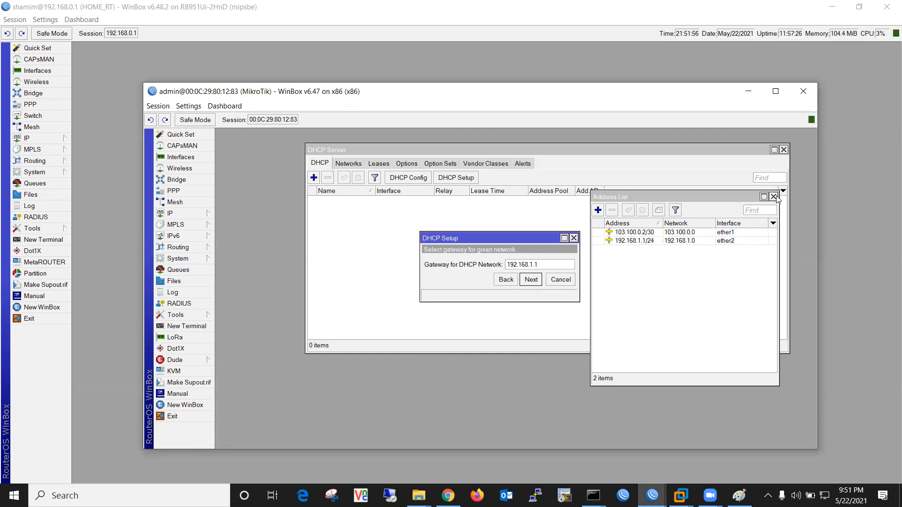
click(773, 196)
click(531, 280)
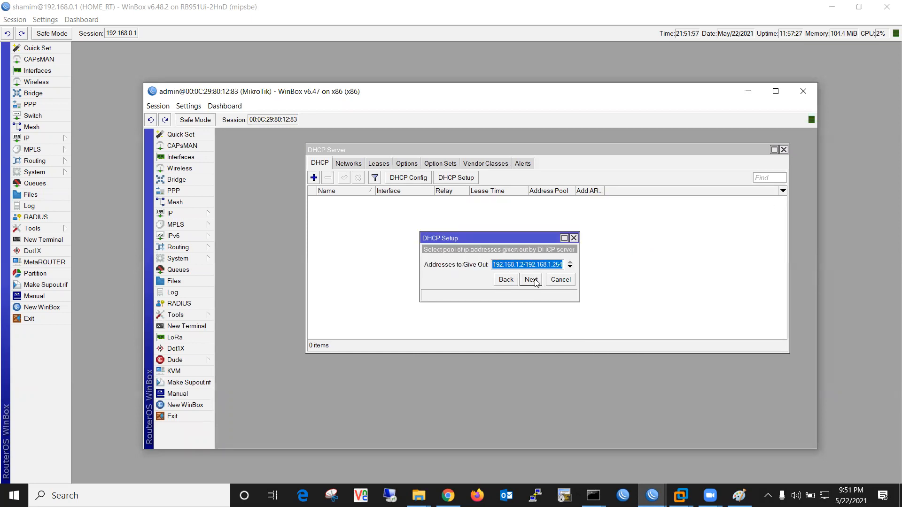
Reveal the 192.168.1.2-192.168.1.254 pool range, then minimize both WinBox windows
drag(580, 272, 700, 263)
click(586, 263)
drag(569, 264, 483, 267)
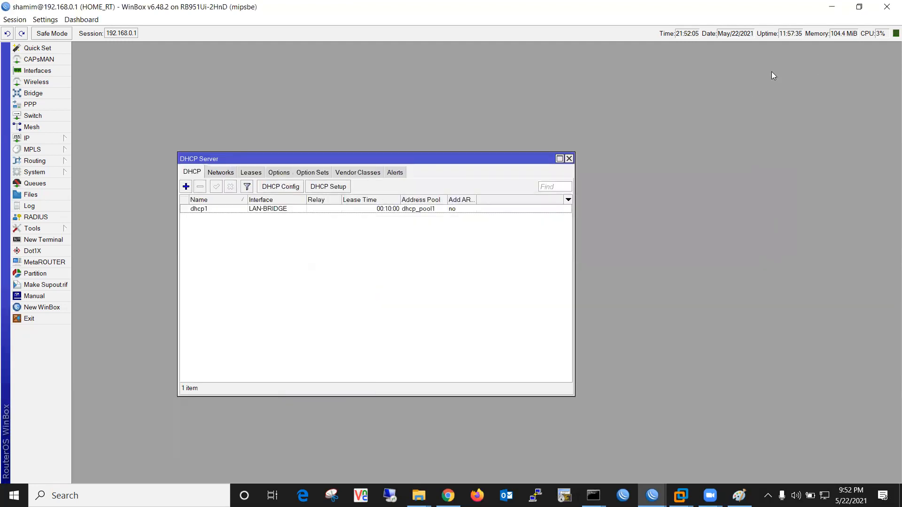
click(748, 91)
click(828, 10)
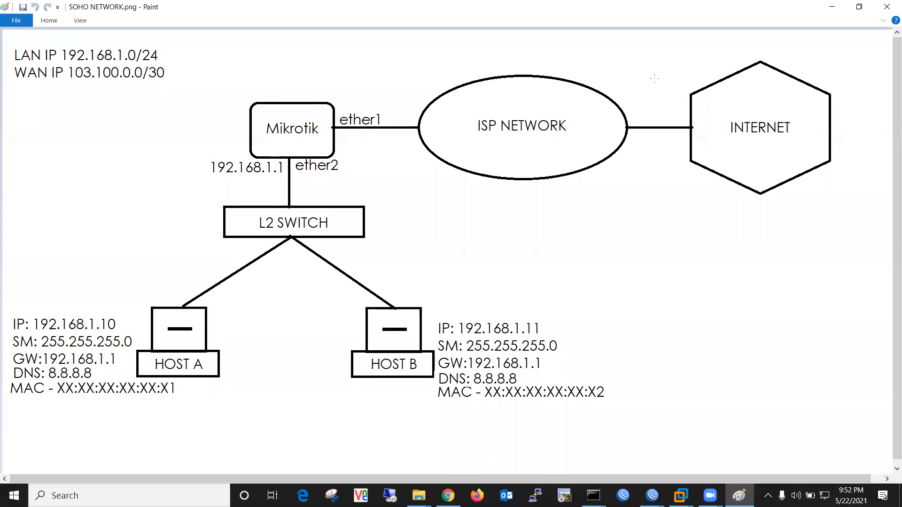
Draw red marks: a line left from Mikrotik, an S beside it, and an underline under Mikrotik
mouse_move(291, 158)
mouse_down()
mouse_move(134, 152)
mouse_move(103, 141)
mouse_move(116, 164)
mouse_move(98, 173)
mouse_up()
mouse_move(224, 300)
mouse_down()
mouse_move(220, 320)
mouse_move(233, 320)
mouse_up()
drag(270, 140, 305, 141)
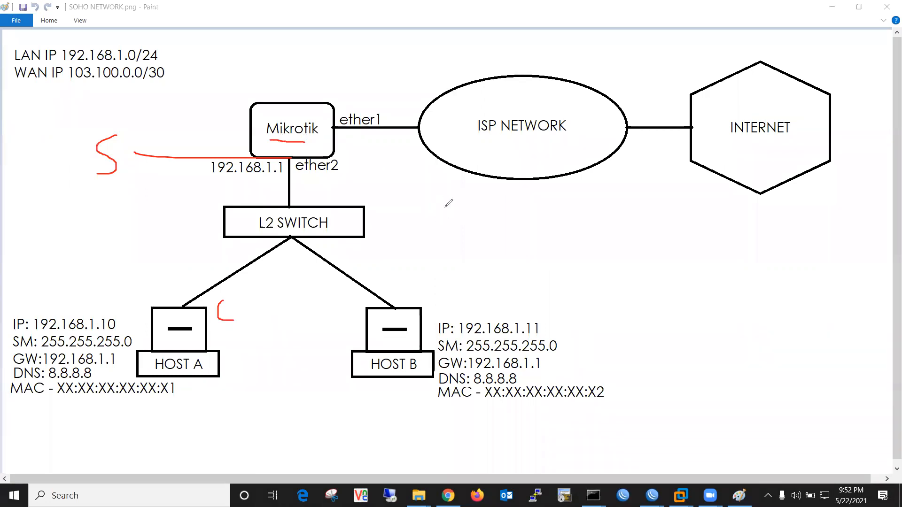
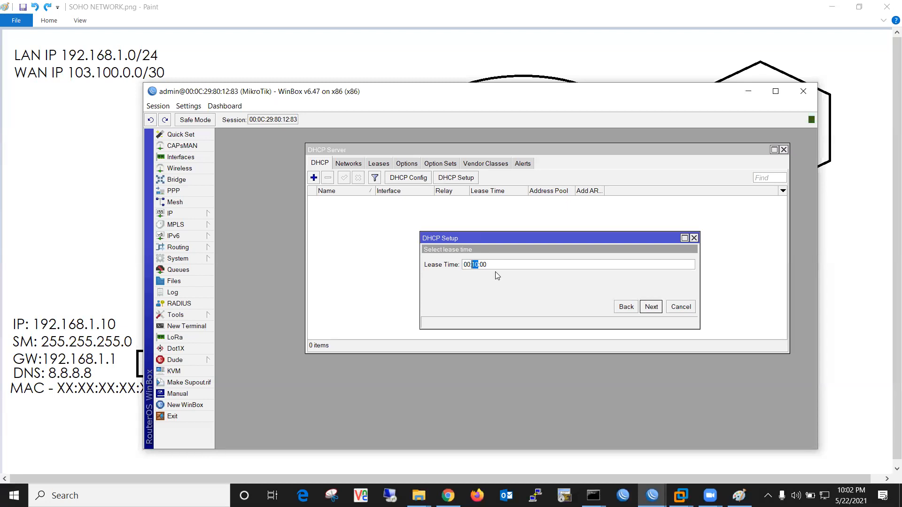
Switch away from the lab router's WinBox window
click(682, 495)
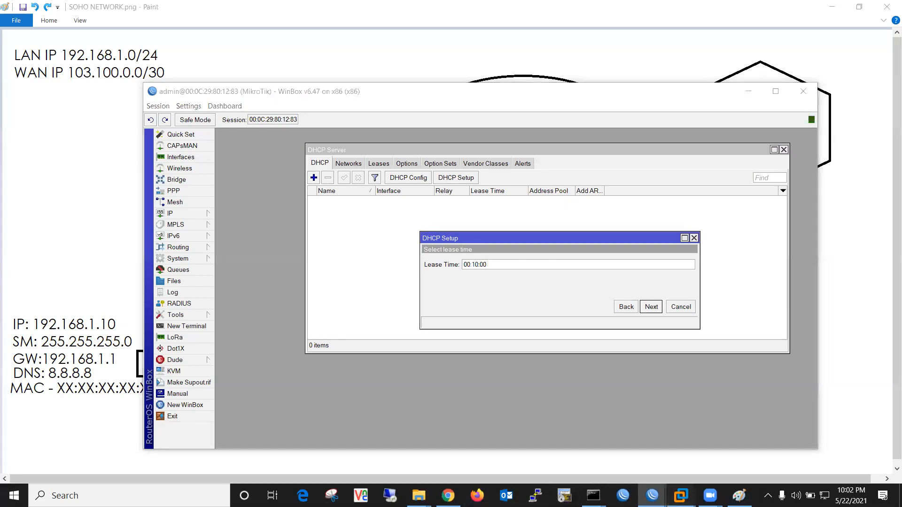
On the home router, inspect the 192.168.0.75 lease's address, client ID and expiry countdown
mouse_move(652, 495)
click(596, 454)
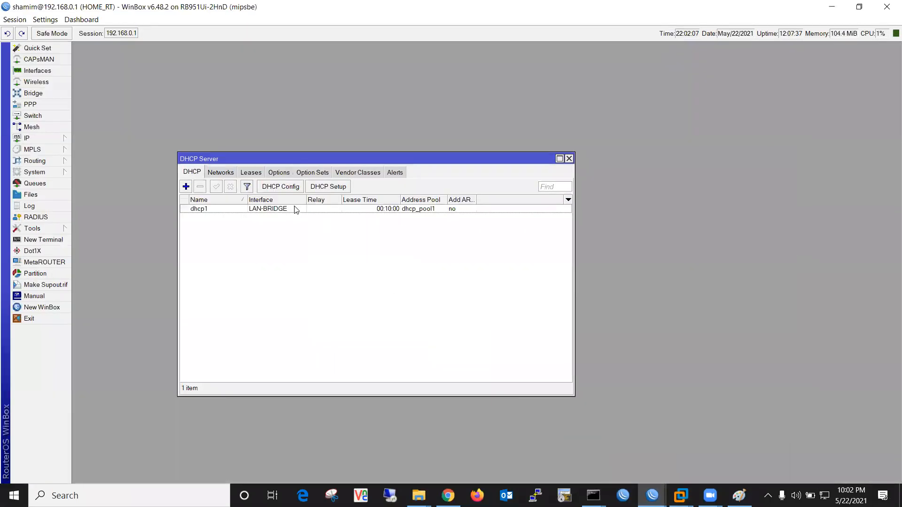
click(251, 175)
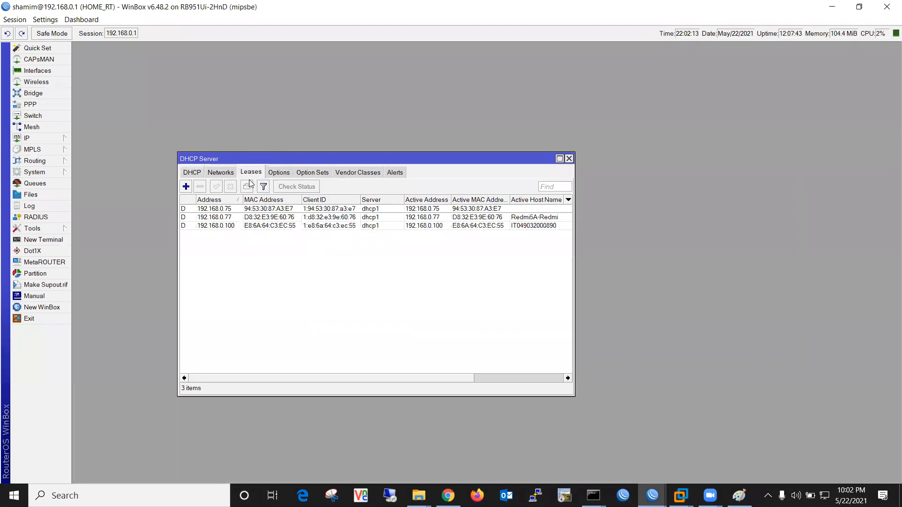
double_click(219, 210)
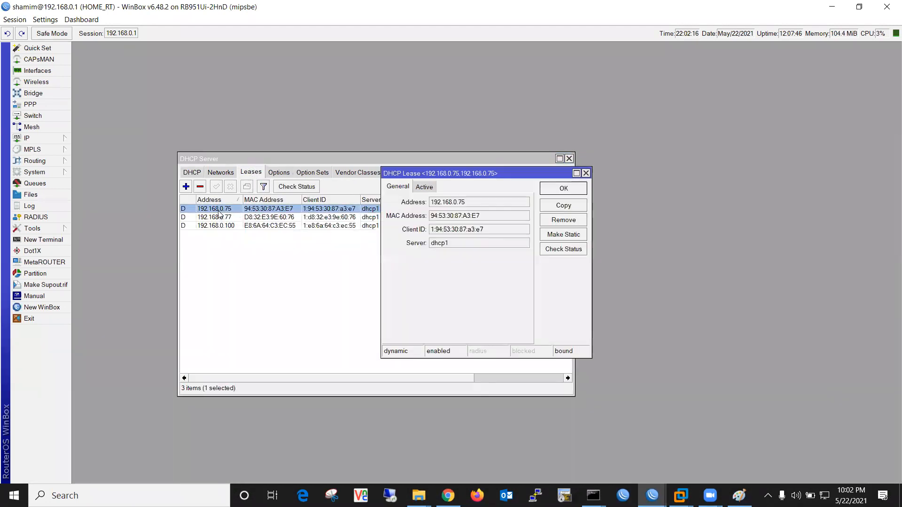
drag(467, 204, 431, 204)
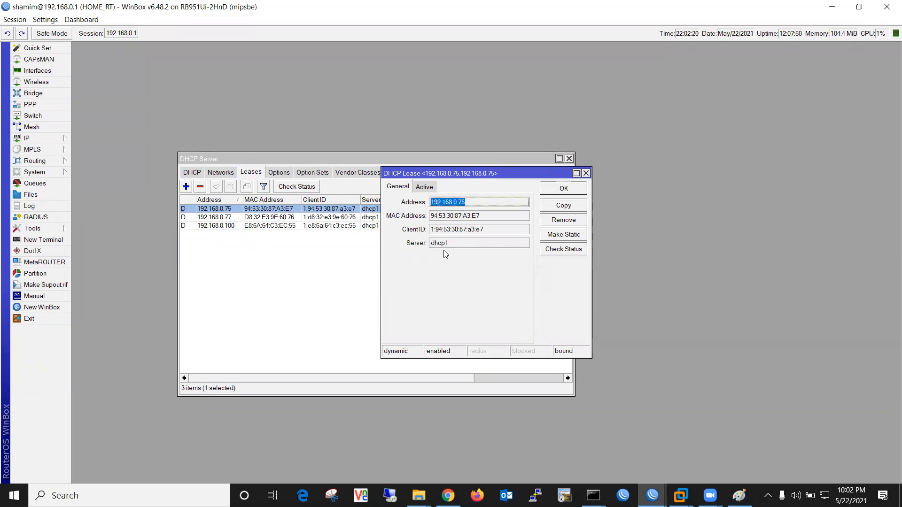
drag(484, 231, 435, 231)
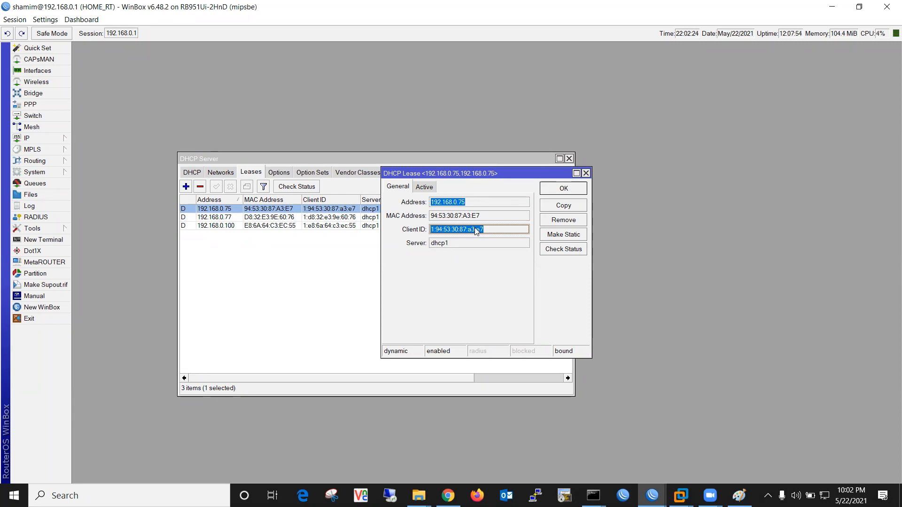
click(424, 187)
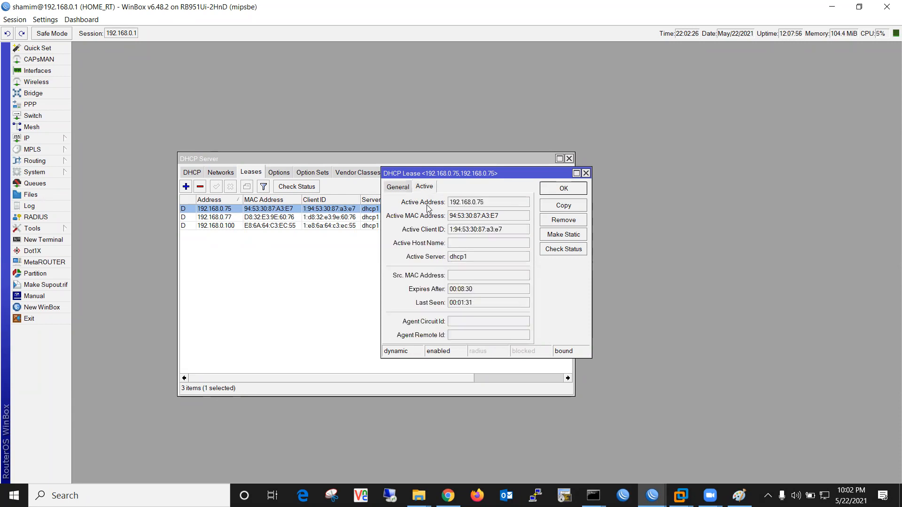
click(475, 289)
drag(473, 291, 449, 291)
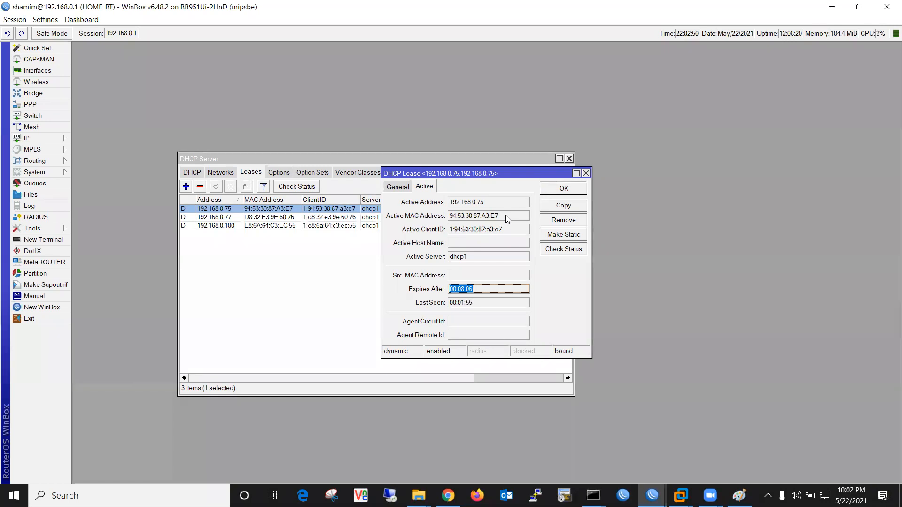
click(586, 173)
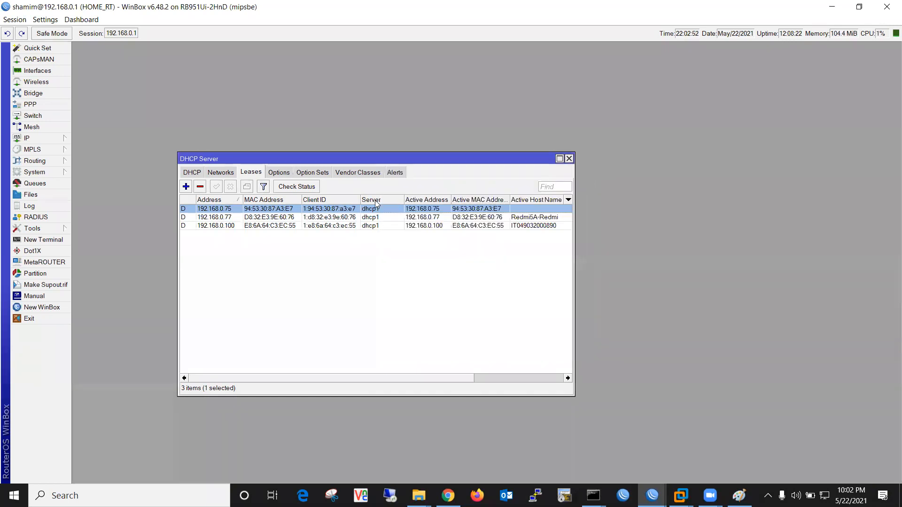
Check the 192.168.0.100 lease's expiry and last-seen times, then close the DHCP Server window
click(243, 219)
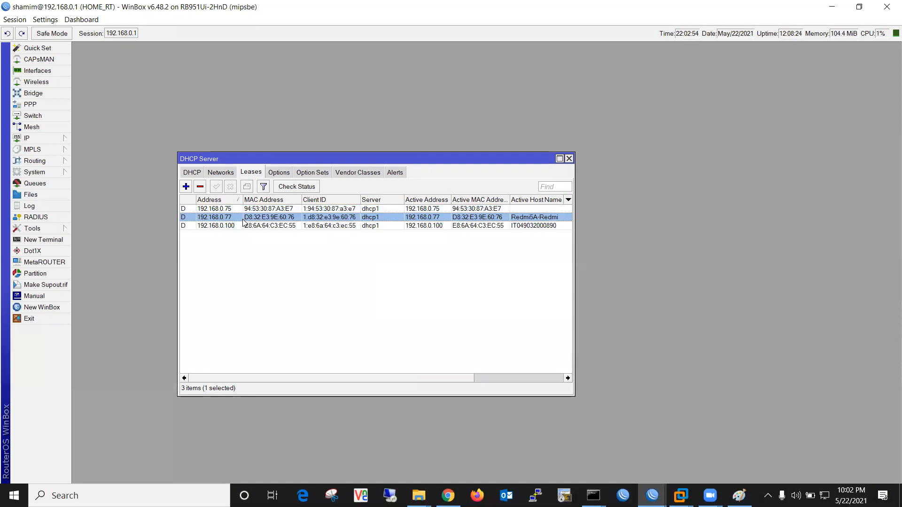
double_click(239, 227)
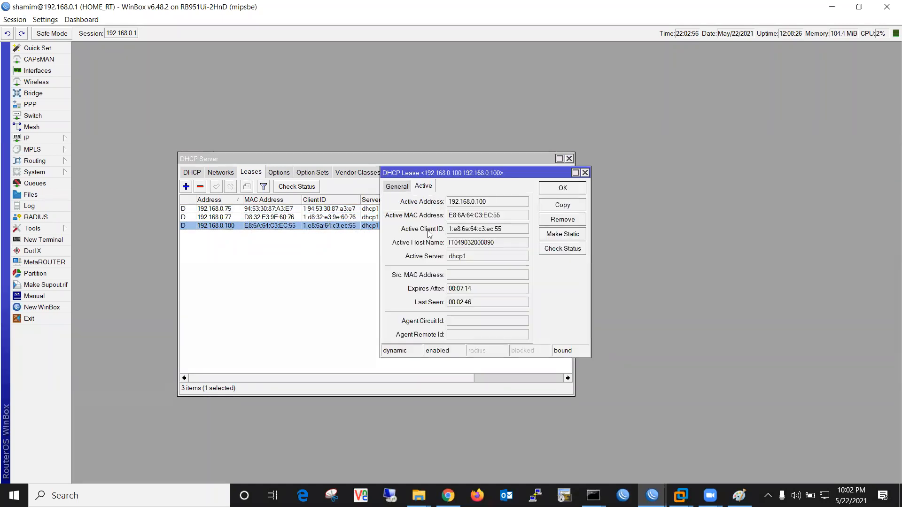
drag(475, 289, 437, 288)
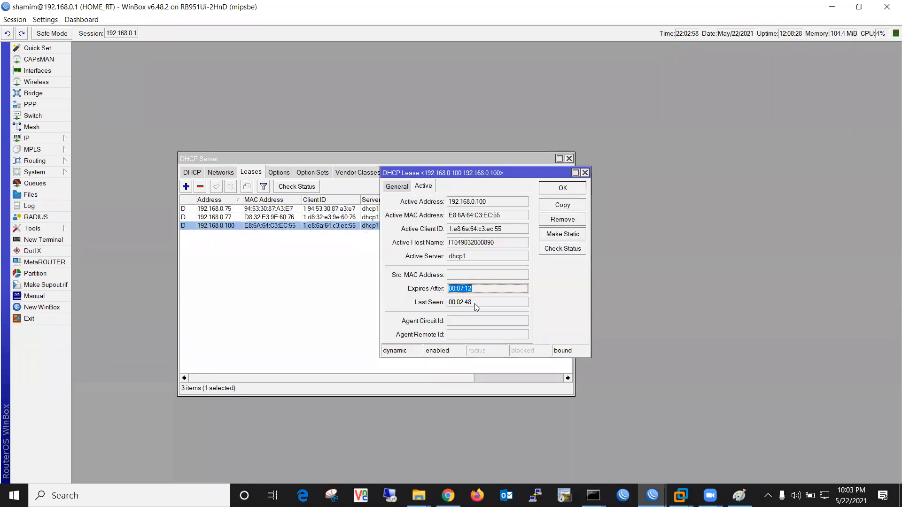
drag(484, 303, 450, 303)
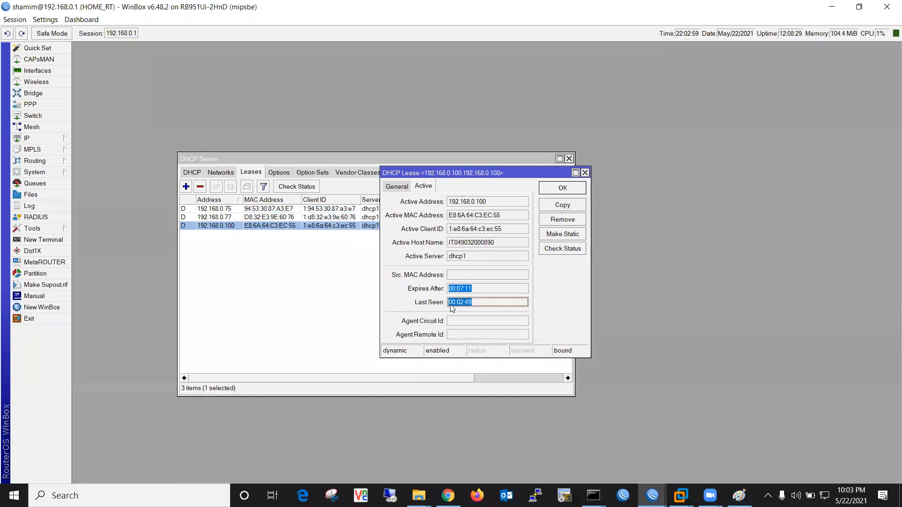
click(494, 289)
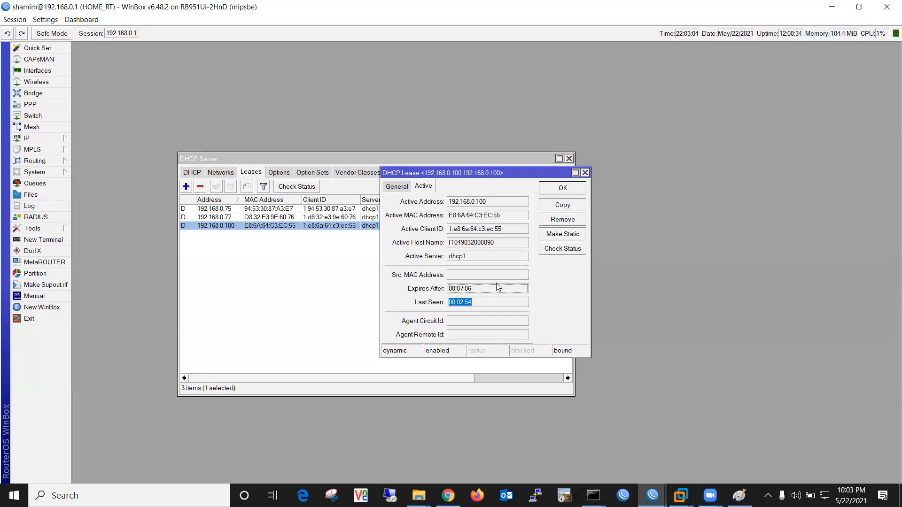
click(582, 187)
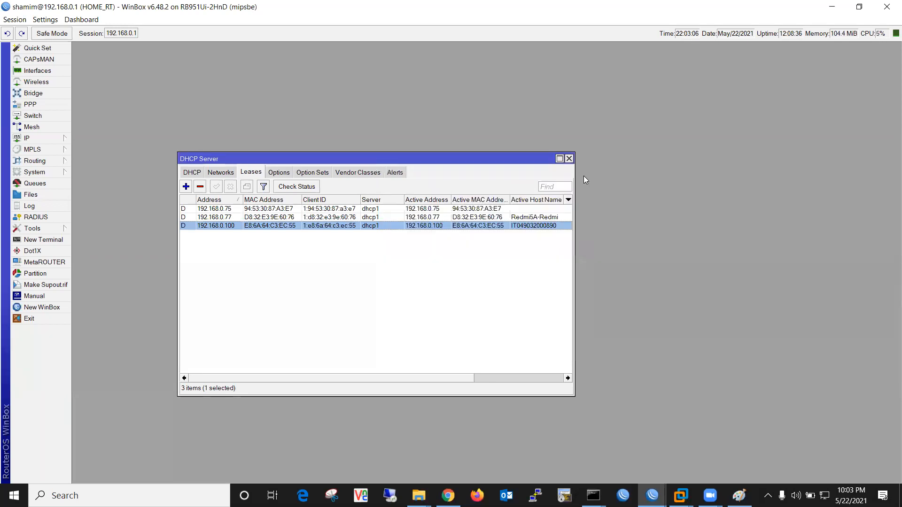
click(569, 158)
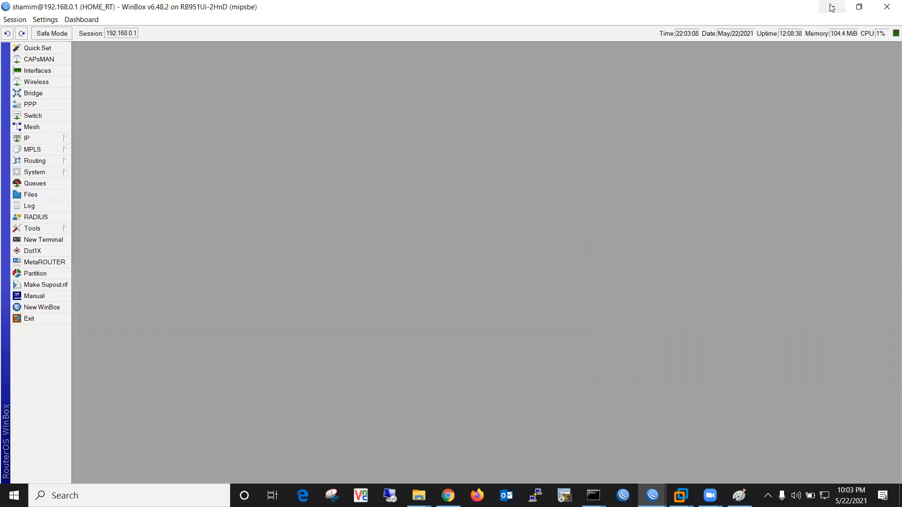
Restore down the HOME_RT (192.168.0.1) WinBox window from full screen
click(859, 7)
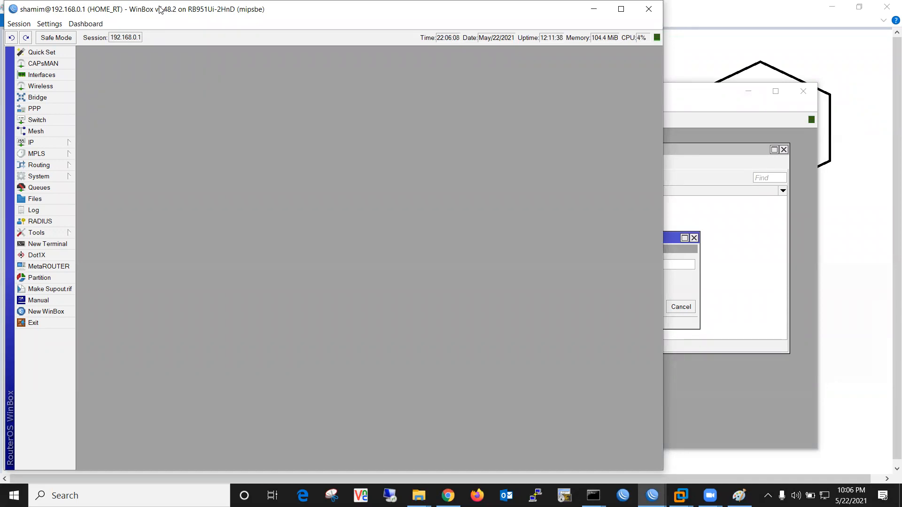
Minimize the home router and finish DHCP setup: dhcp1 on ether2, 00:10:00 lease, pool dhcp_pool0
drag(159, 8, 180, 85)
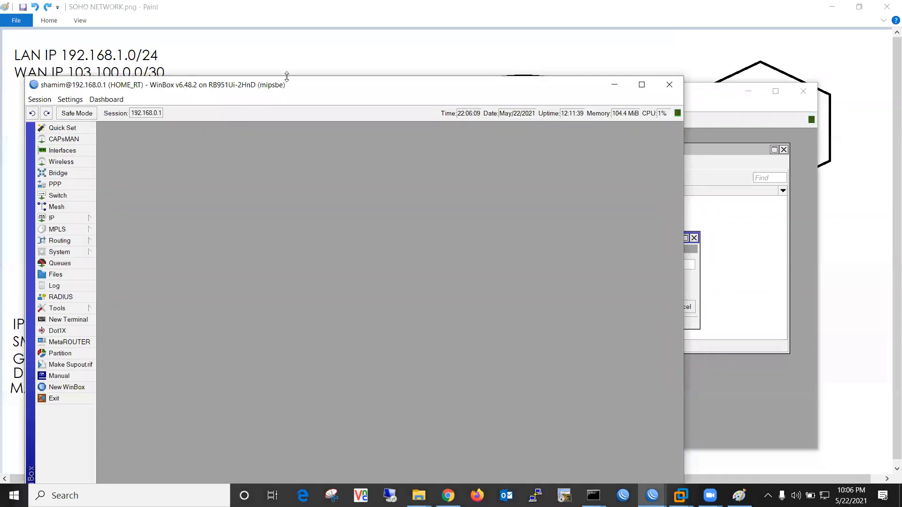
click(618, 90)
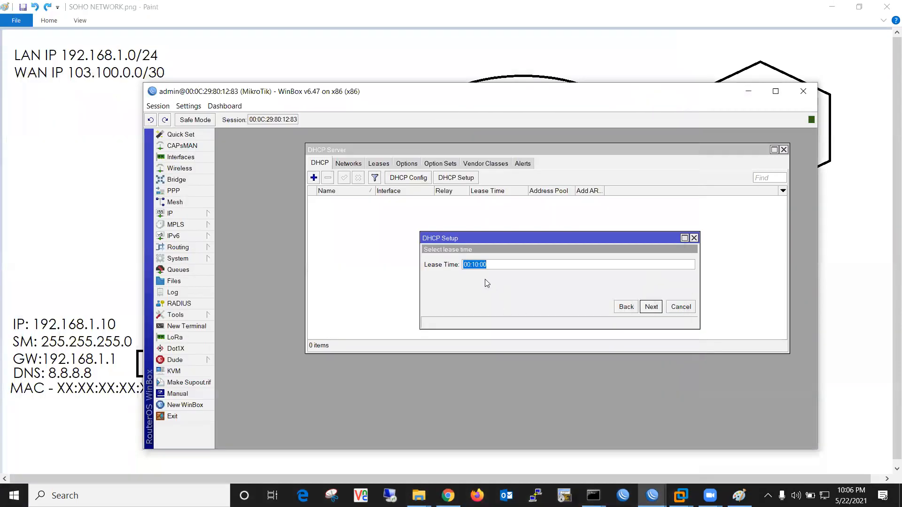
click(651, 308)
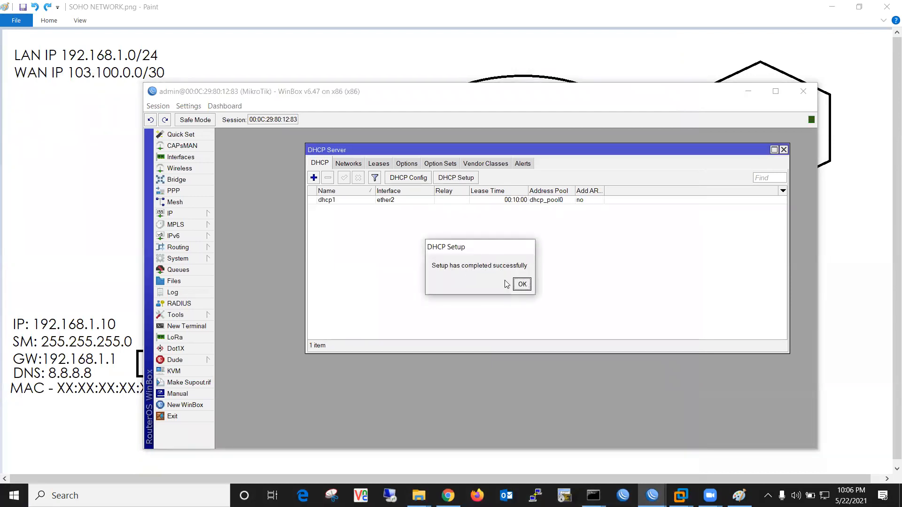
click(522, 284)
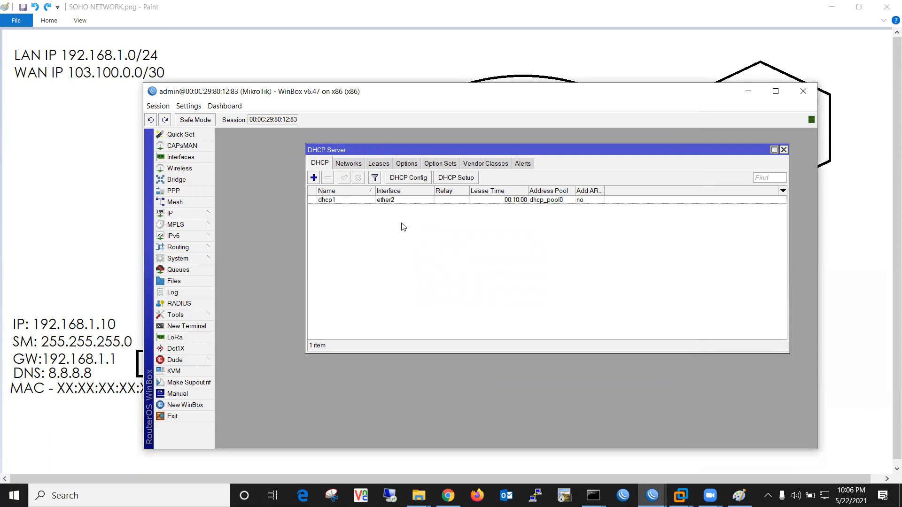
drag(442, 149, 380, 155)
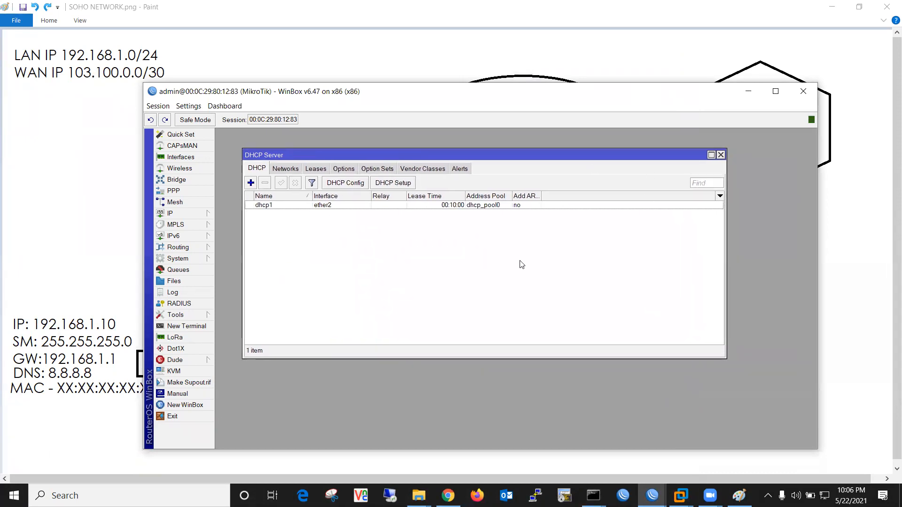
click(681, 496)
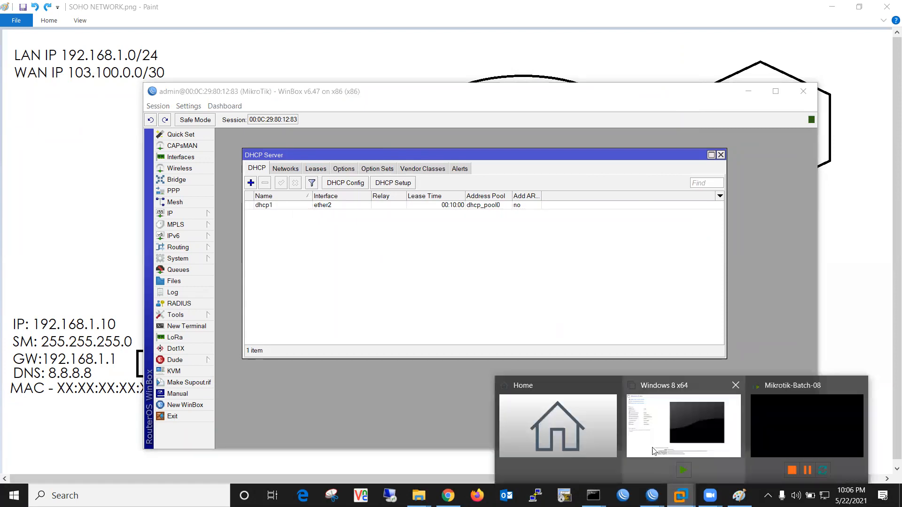
Power on the Windows 8 x64 VM, then minimize VMware Workstation
click(652, 416)
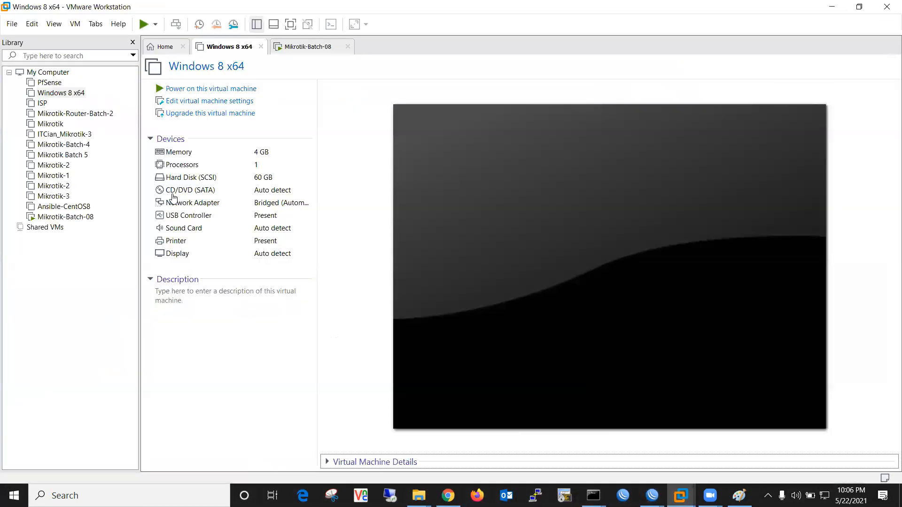
click(58, 93)
click(181, 89)
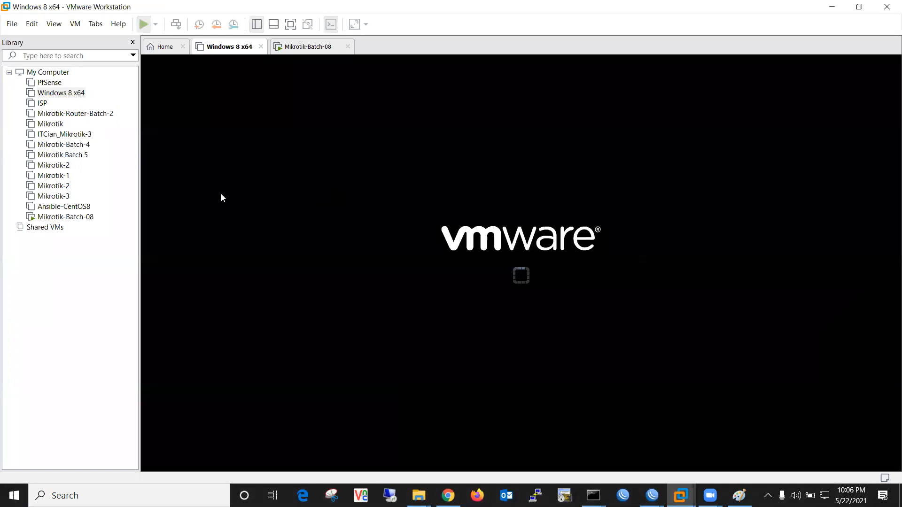
click(832, 6)
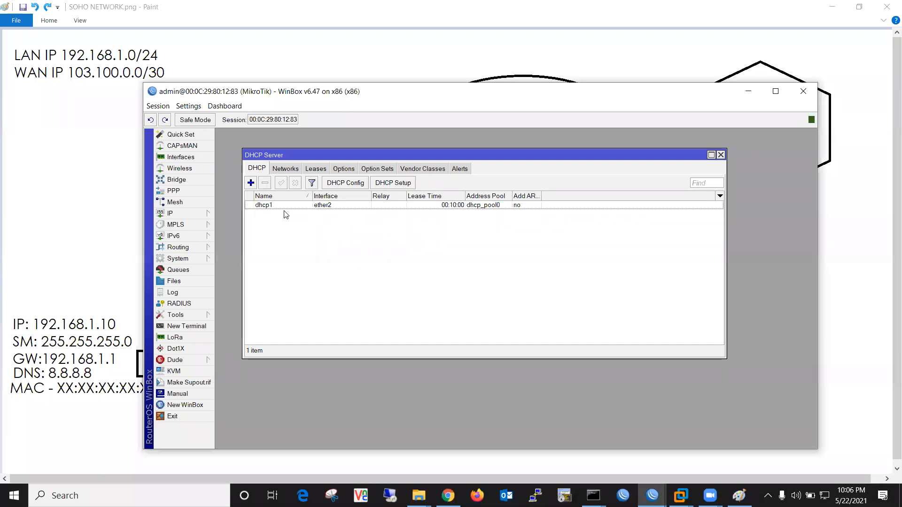
Confirm the lab router's DHCP lease list shows 0 items, then close it and minimize WinBox
click(322, 170)
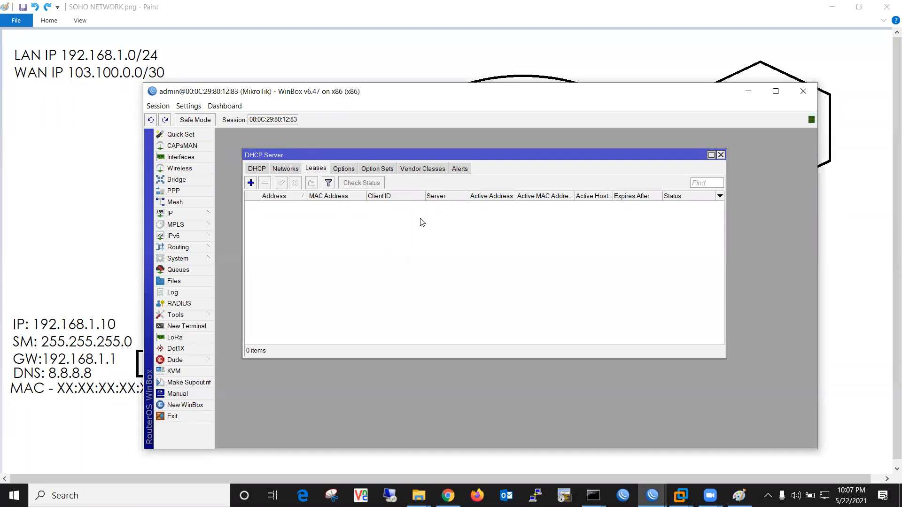
click(292, 171)
click(256, 170)
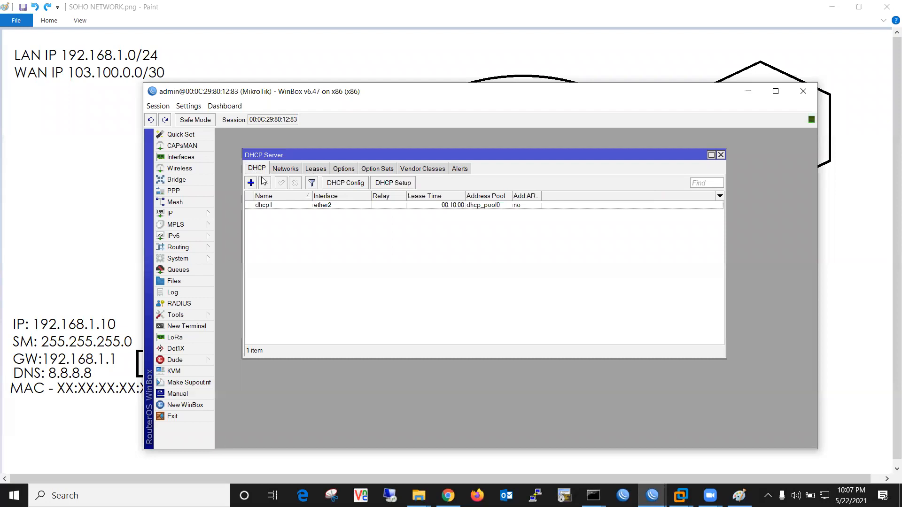
click(720, 154)
click(749, 92)
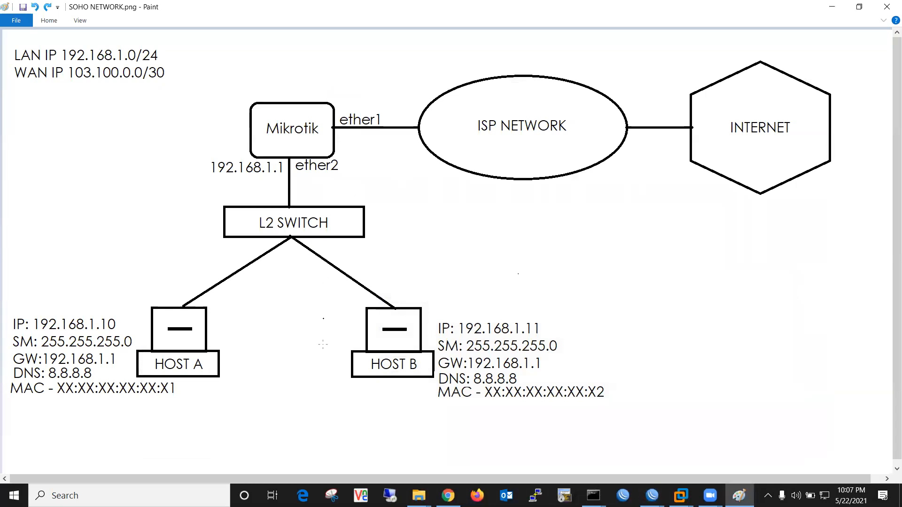
Connect Mikrotik-Batch-08's second network adapter to the custom network VMnet2
click(680, 496)
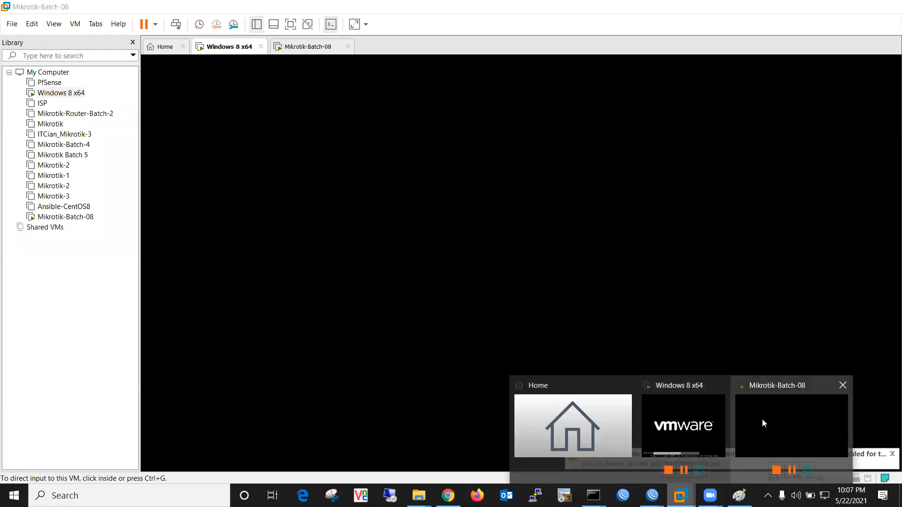
click(762, 419)
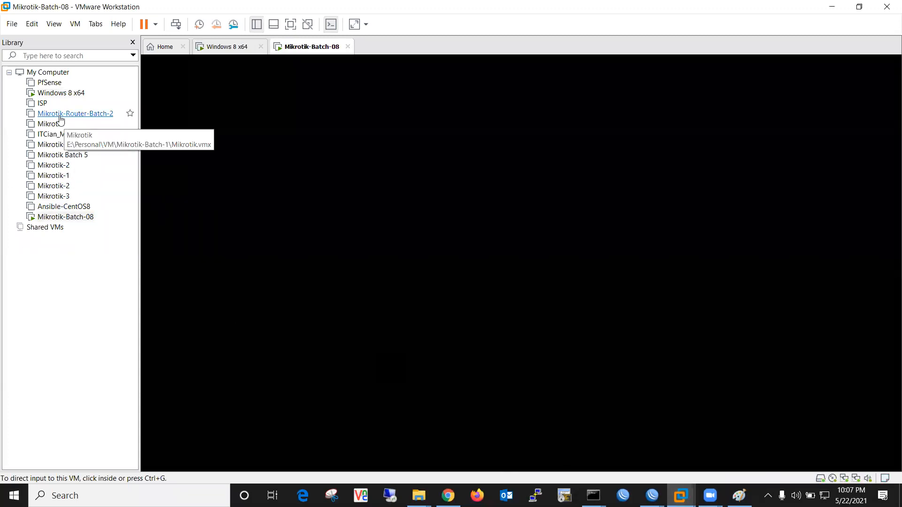
right_click(59, 219)
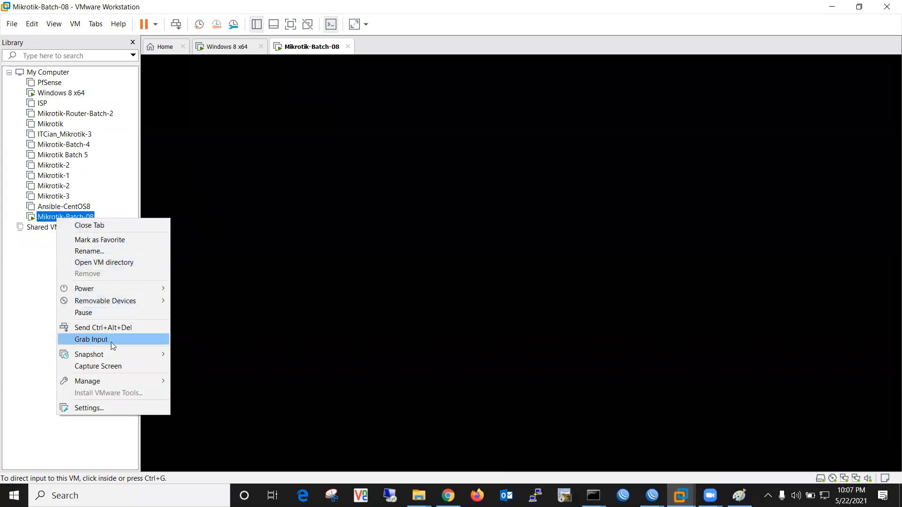
click(119, 411)
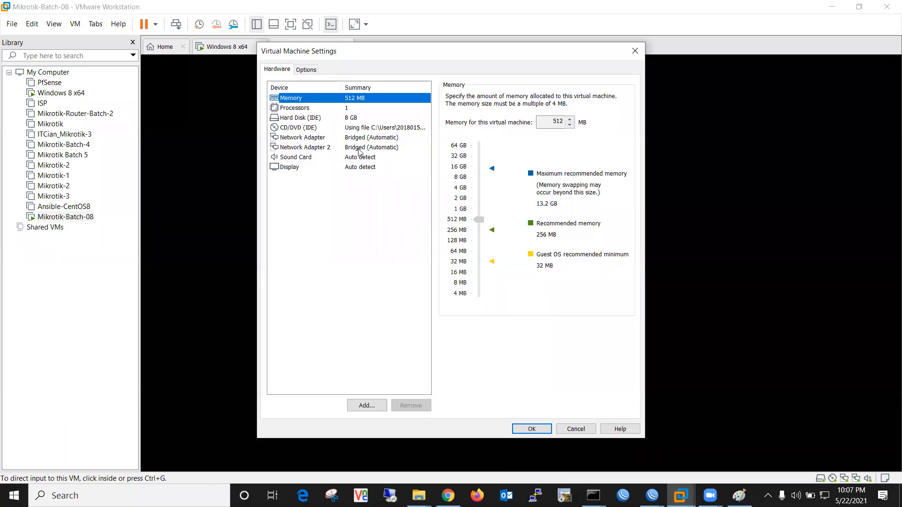
click(359, 149)
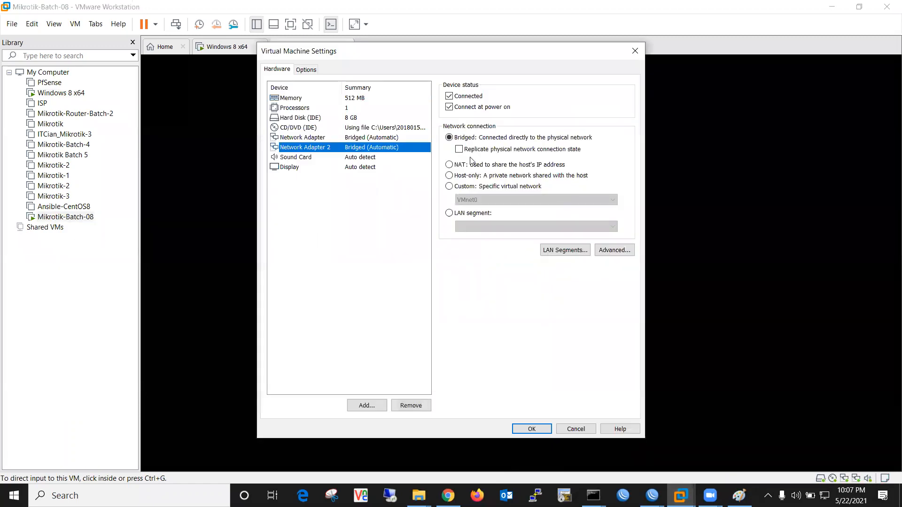
click(455, 187)
click(478, 201)
click(489, 227)
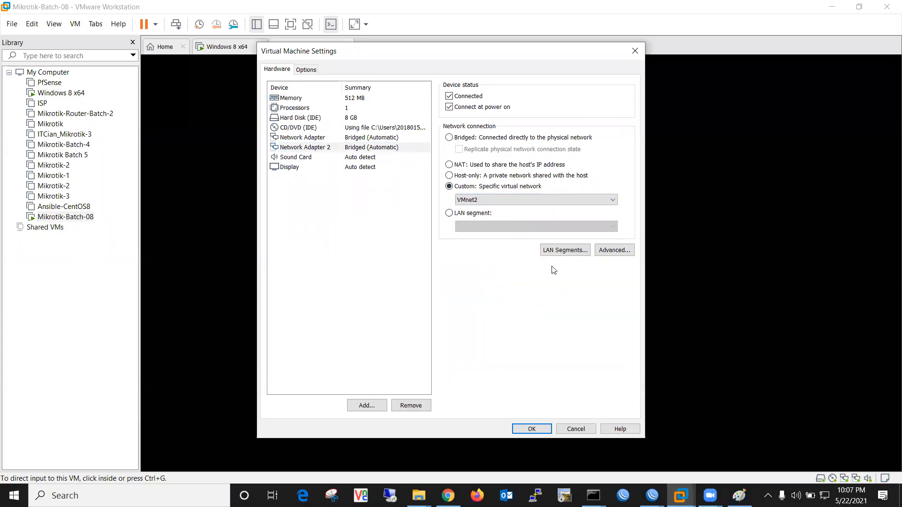
click(542, 430)
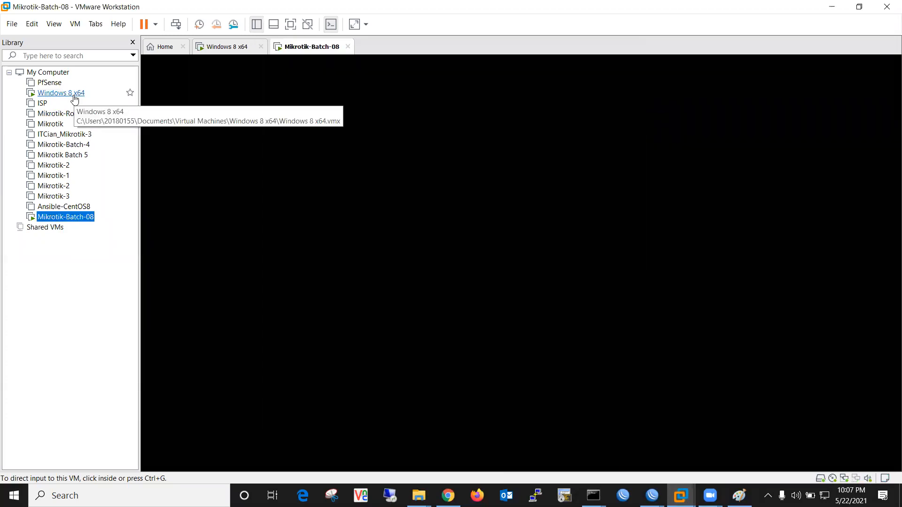
Connect the Windows 8 x64 VM's network adapter to VMnet2 as well
click(74, 93)
right_click(74, 96)
click(112, 285)
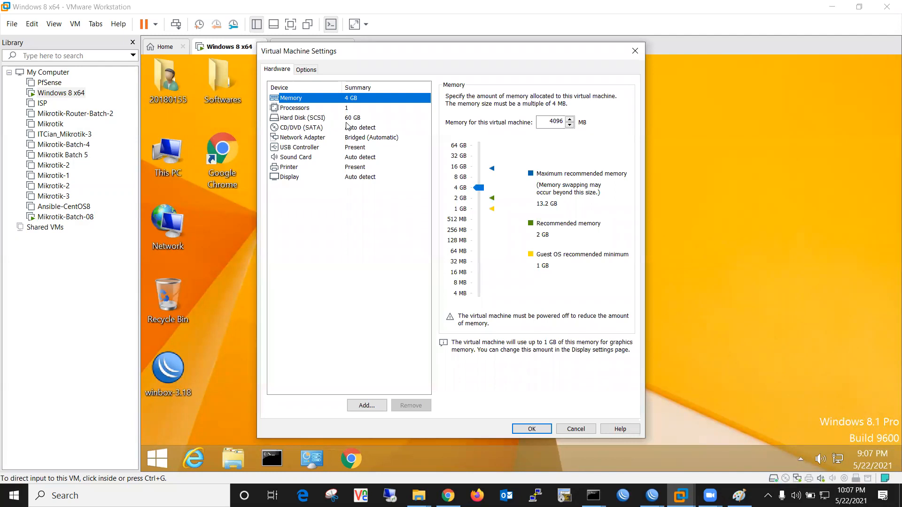
click(369, 138)
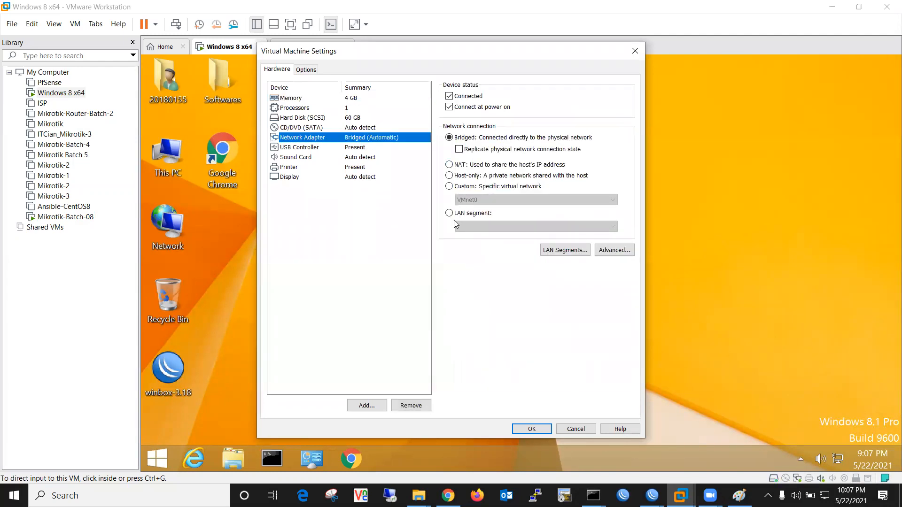
click(449, 187)
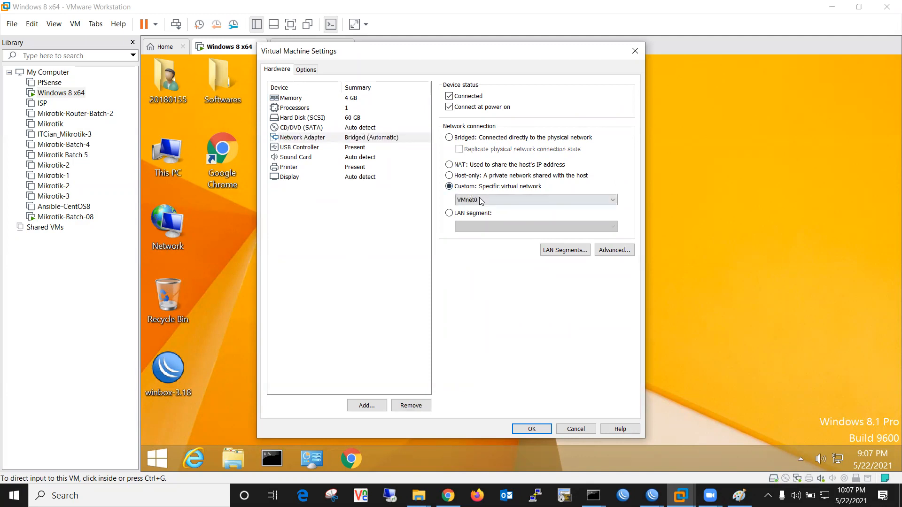
click(481, 201)
click(482, 225)
click(539, 429)
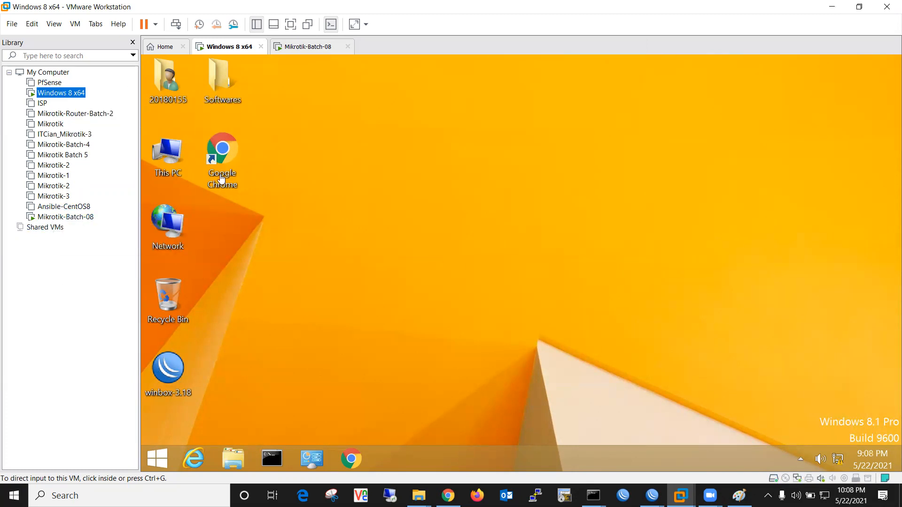
Open Network Connections in the Windows VM with ncpa.cpl, then return to the WinBox login window
click(714, 397)
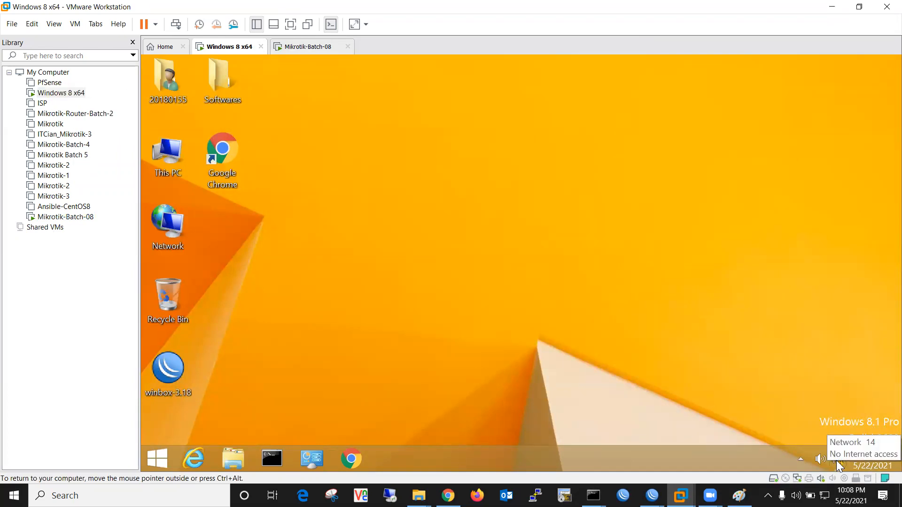
click(273, 457)
text(ncpa.cp)
key(Return)
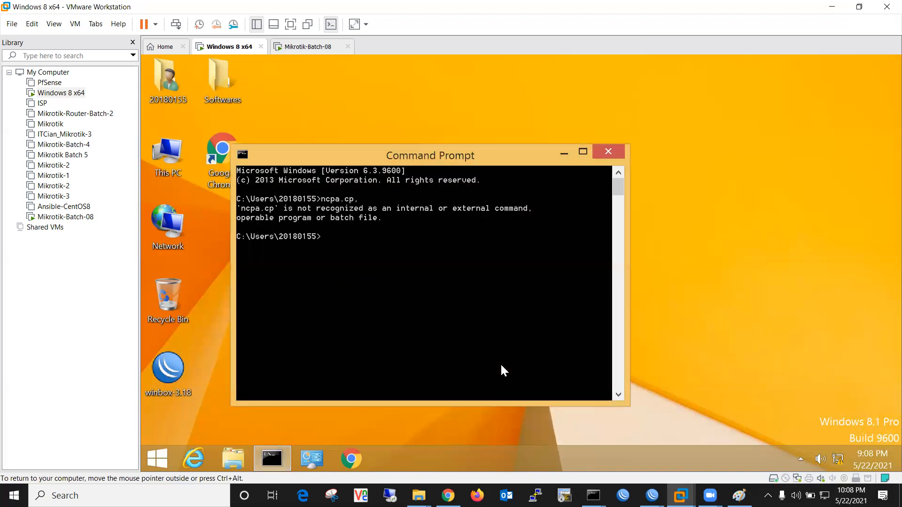
key(Up)
key(Return)
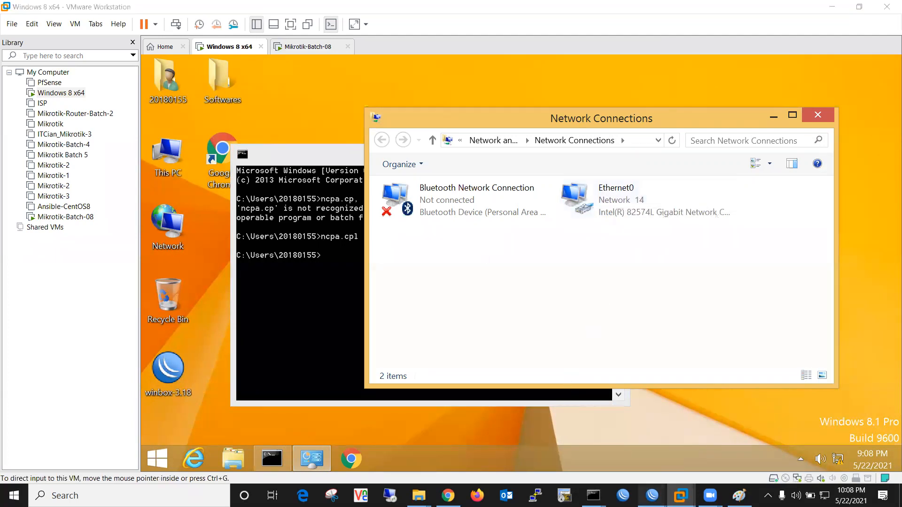
mouse_move(652, 496)
click(694, 457)
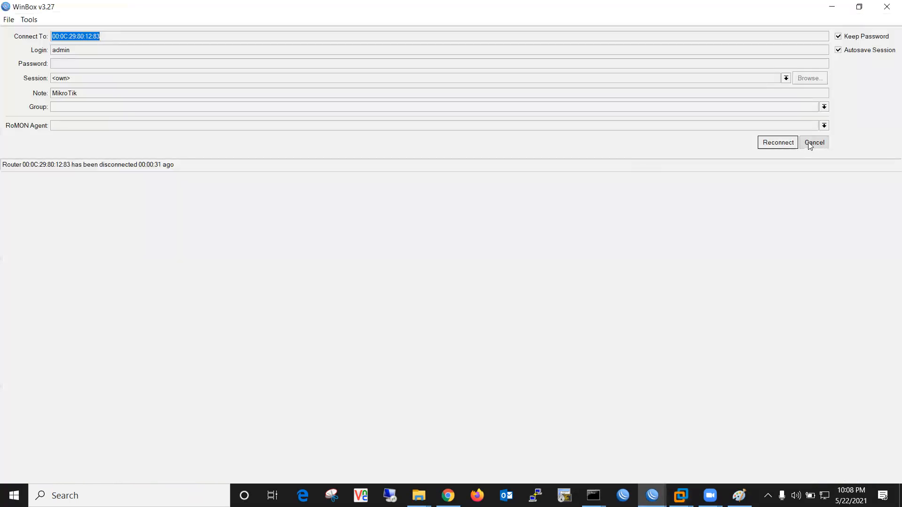
Reconnect WinBox to the lab MikroTik router and close the leftover DNS, route and terminal windows
click(808, 142)
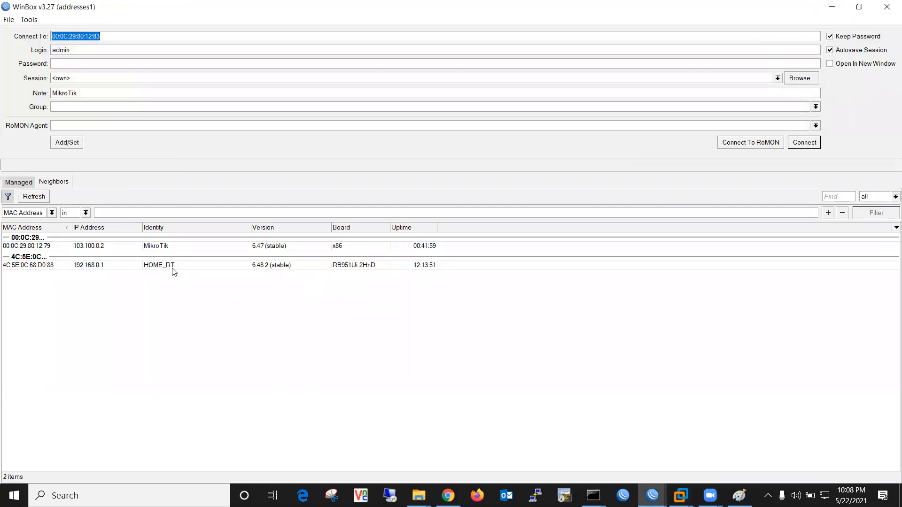
click(41, 246)
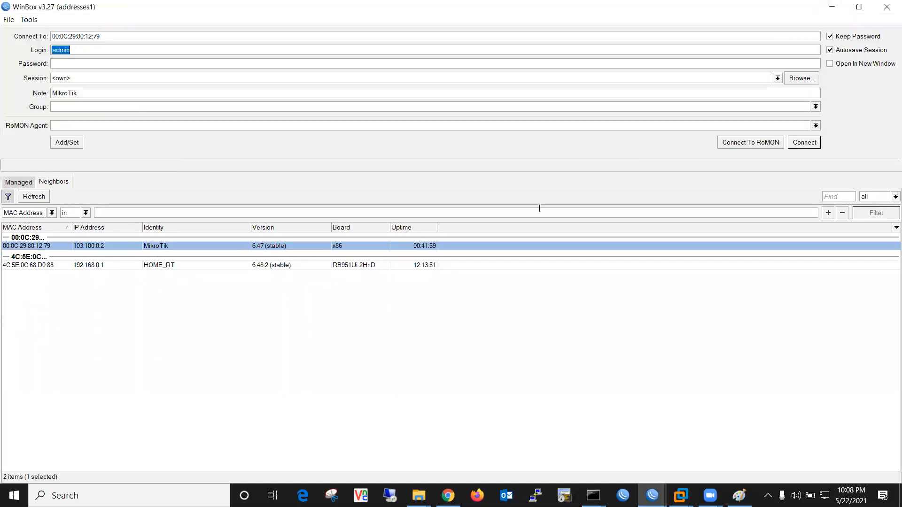
click(804, 145)
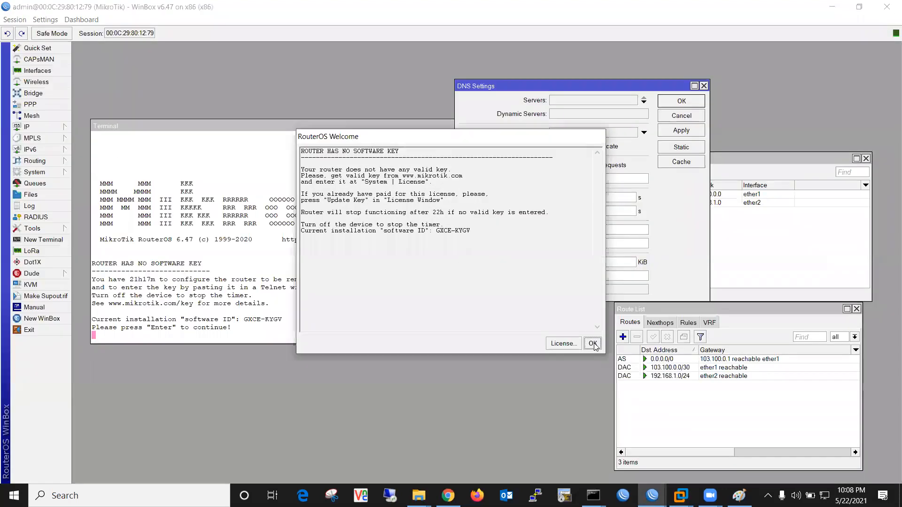
click(592, 344)
click(704, 86)
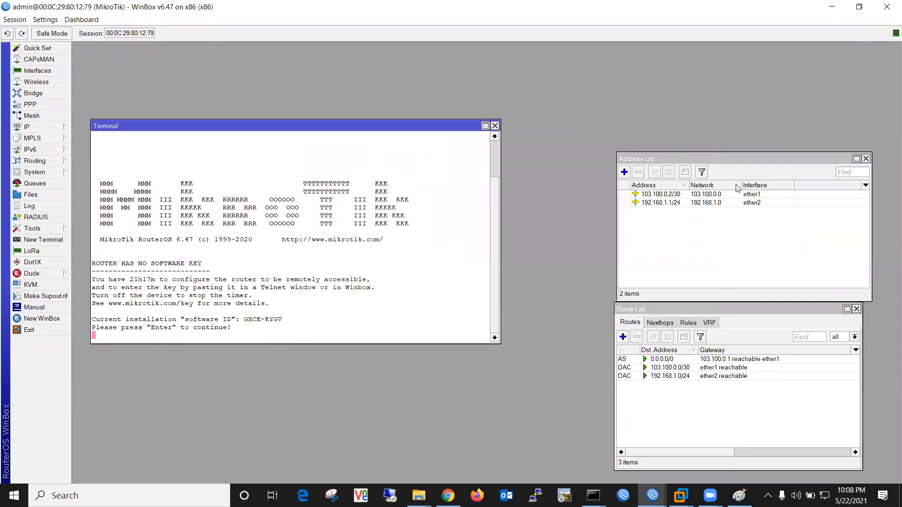
click(860, 226)
click(857, 308)
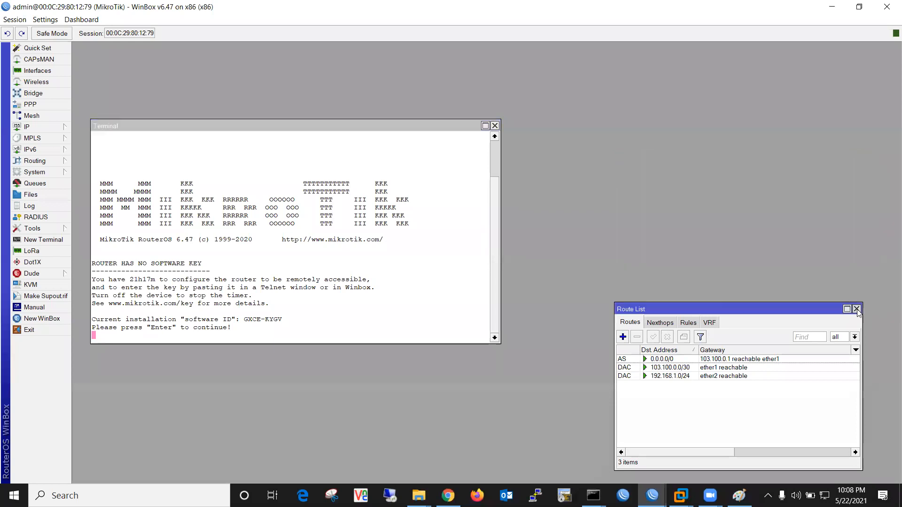
click(495, 126)
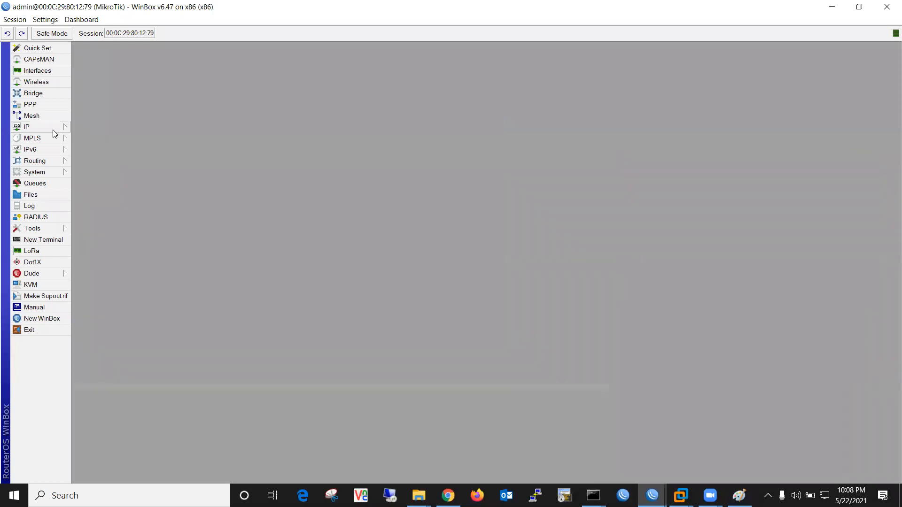
Show the DHCP server's Leases list, still at 0 items, then minimize WinBox
click(52, 128)
click(109, 184)
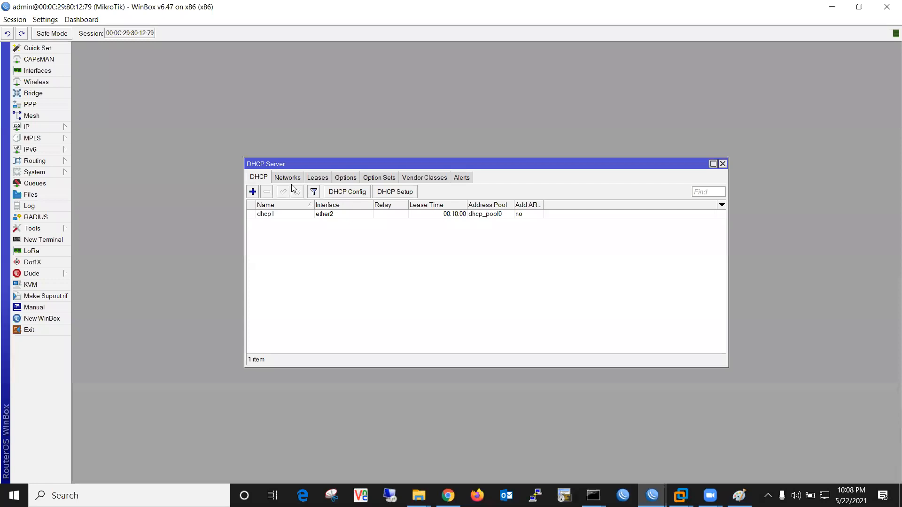
click(326, 179)
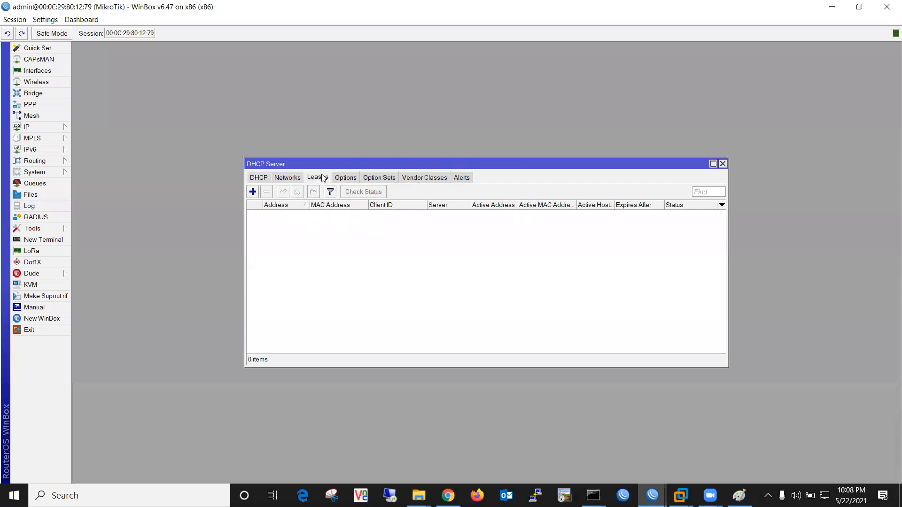
click(832, 7)
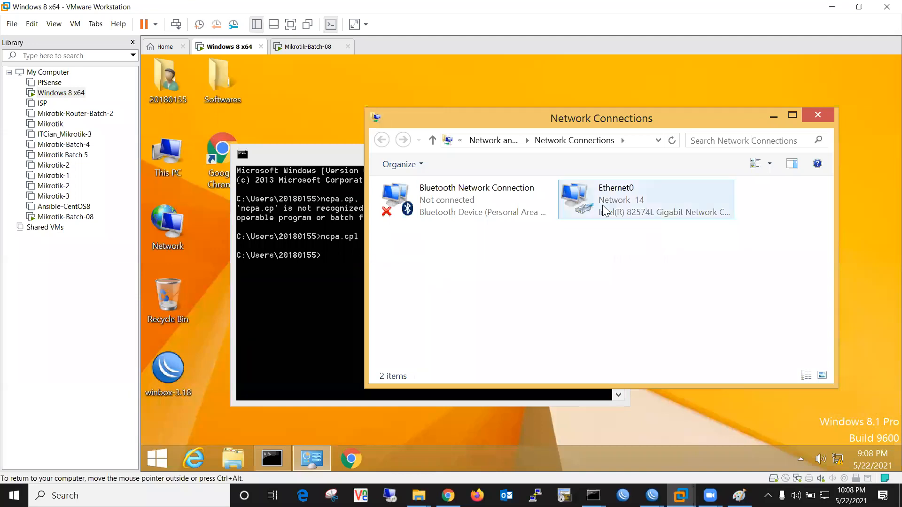
Set Ethernet0's IPv4 to obtain IP and DNS automatically, dropping manual 8.8.8.8, and close the windows
double_click(604, 210)
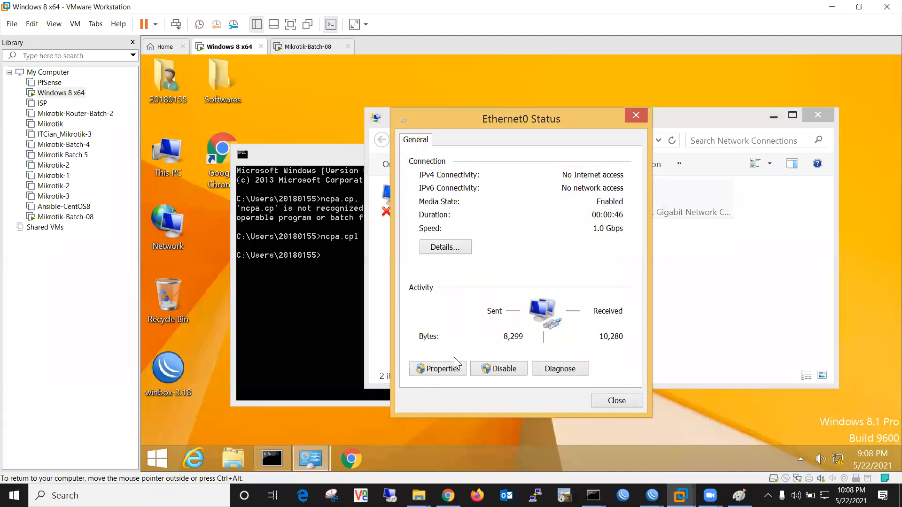
click(452, 368)
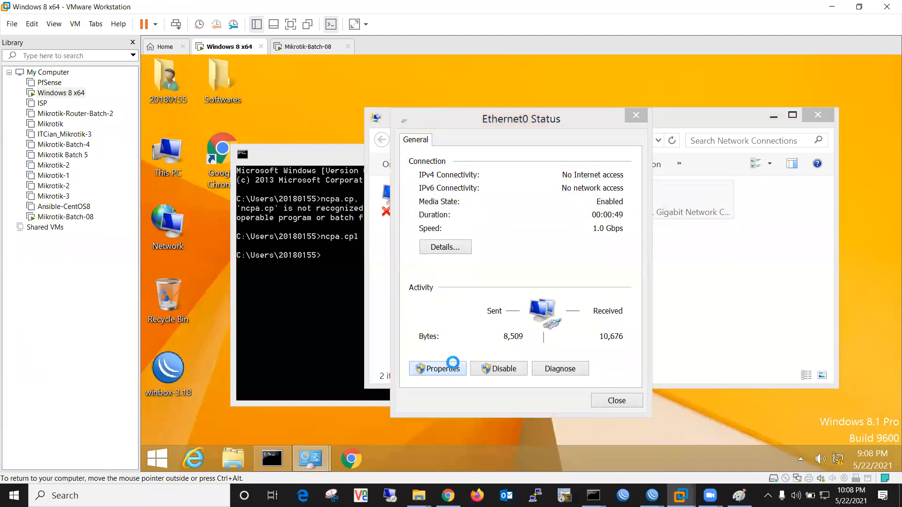
scroll(508, 284, down, 1)
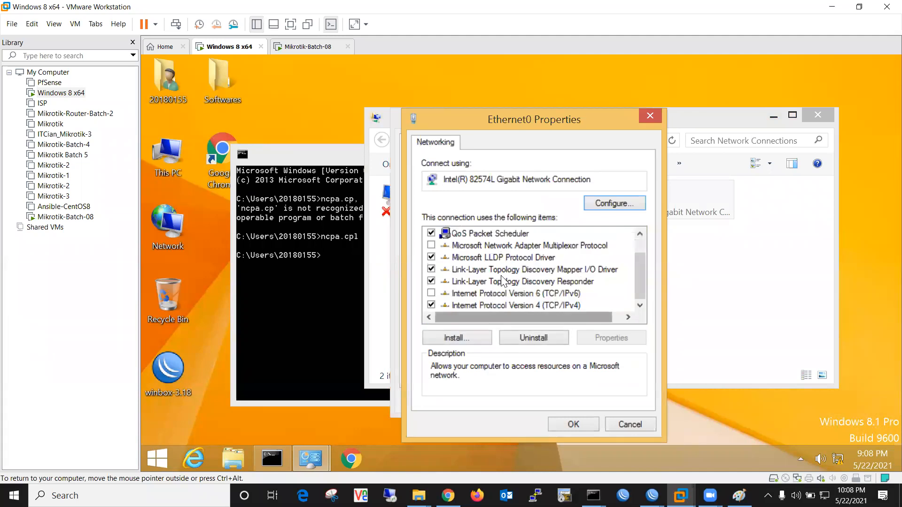
click(549, 306)
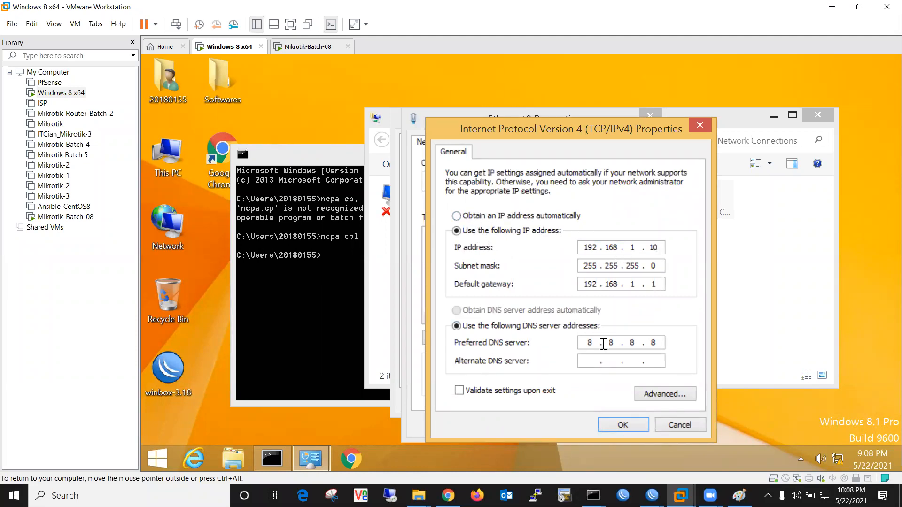
click(460, 217)
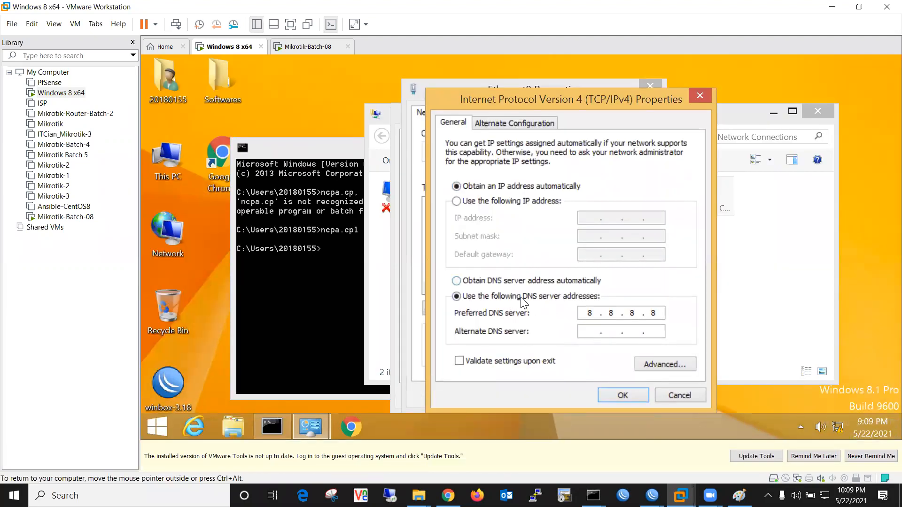
click(457, 281)
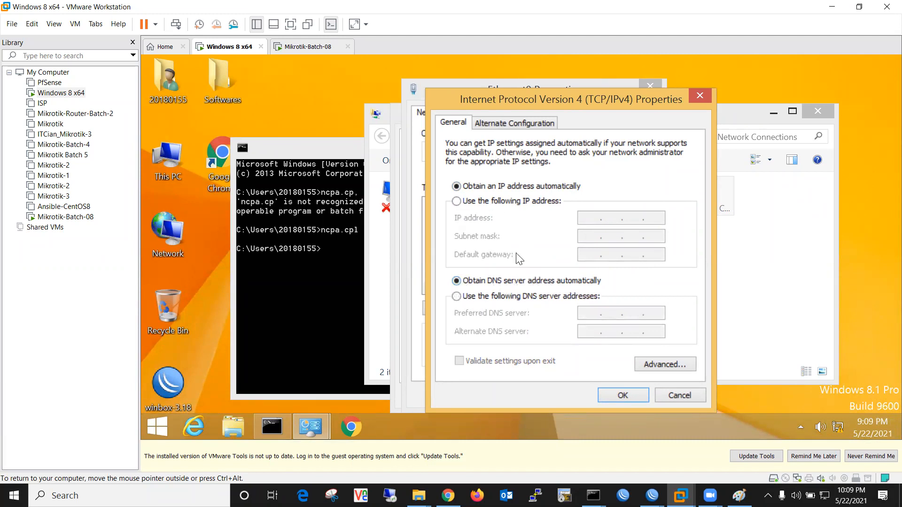
click(628, 395)
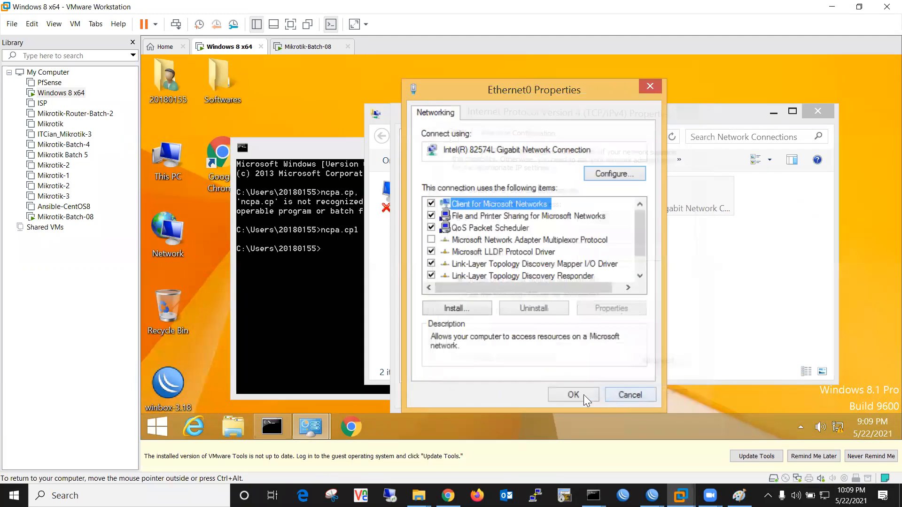
click(584, 395)
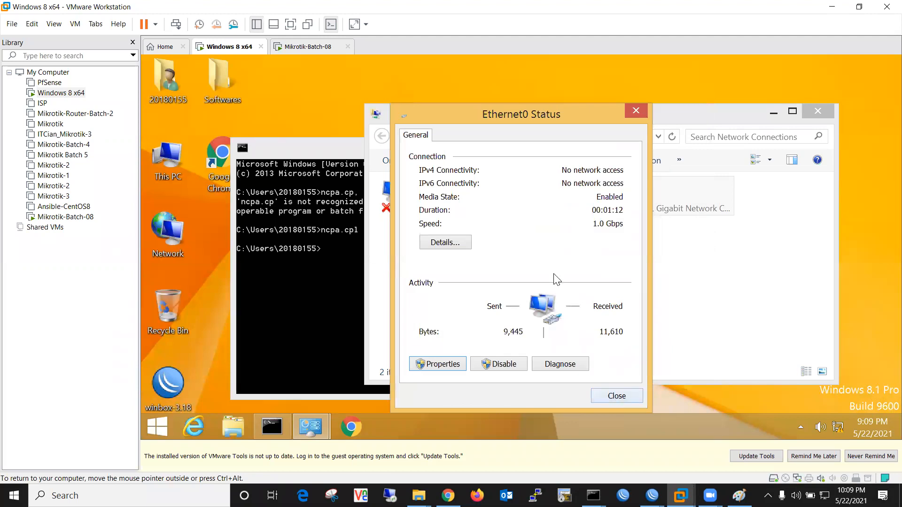
click(616, 397)
click(818, 113)
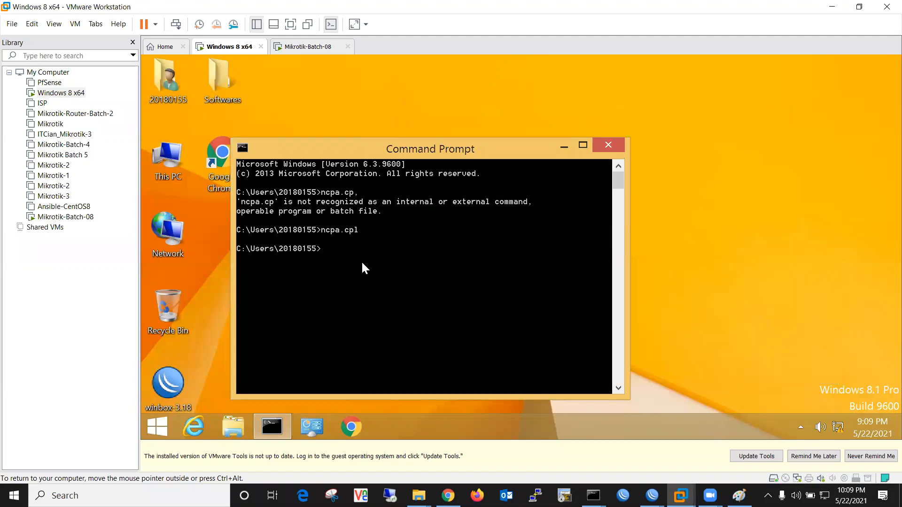
Run ipconfig to show 192.168.1.254 on Ethernet0, enlarge the output, then return to WinBox's leases
text(ipconfig)
key(Return)
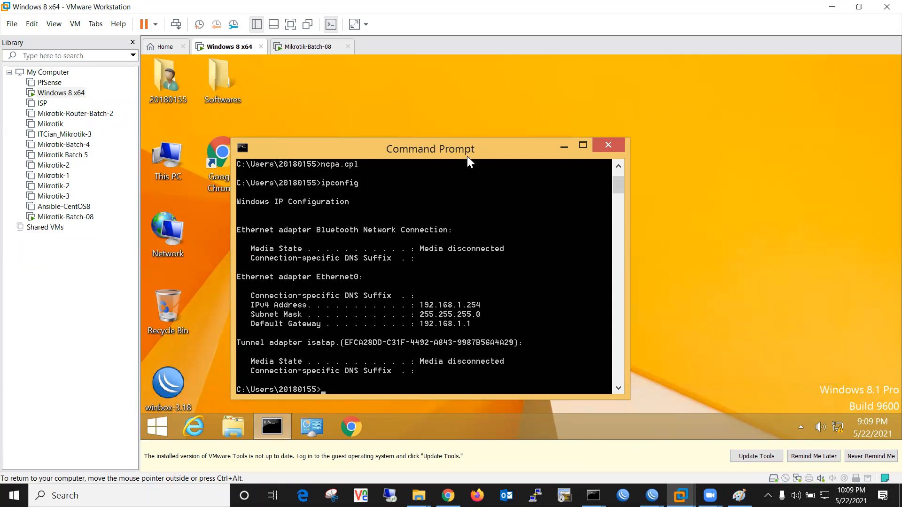
drag(479, 138, 492, 90)
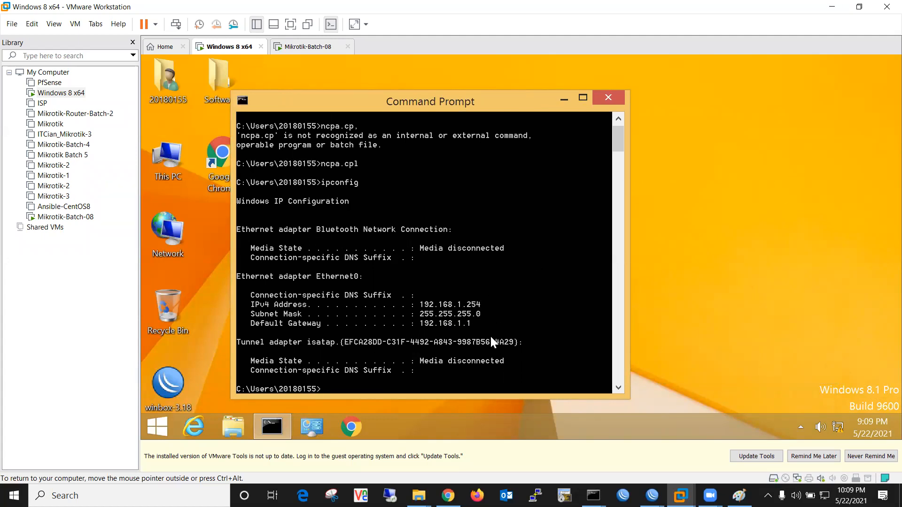
mouse_move(652, 495)
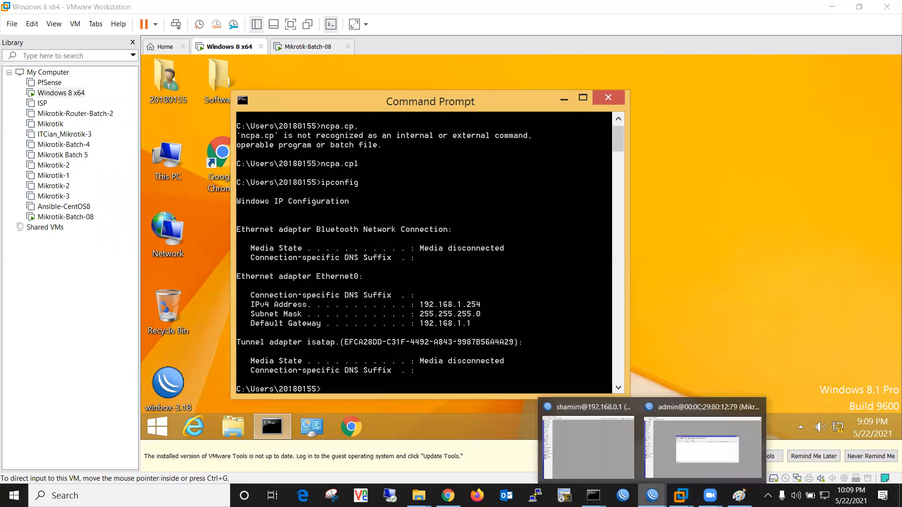
click(700, 442)
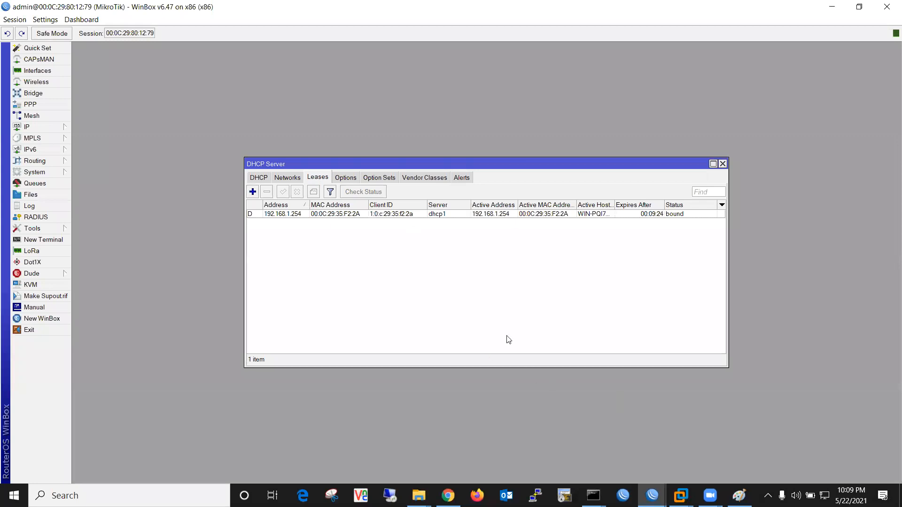
click(681, 496)
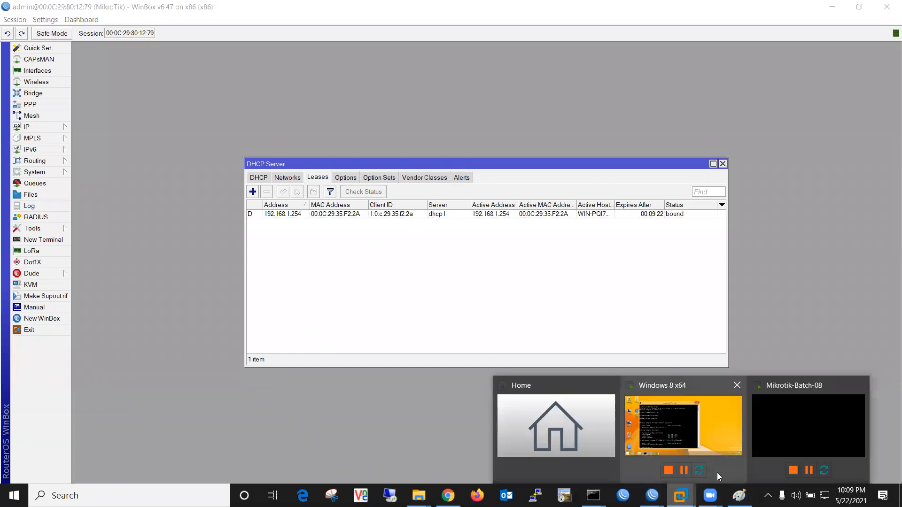
click(710, 425)
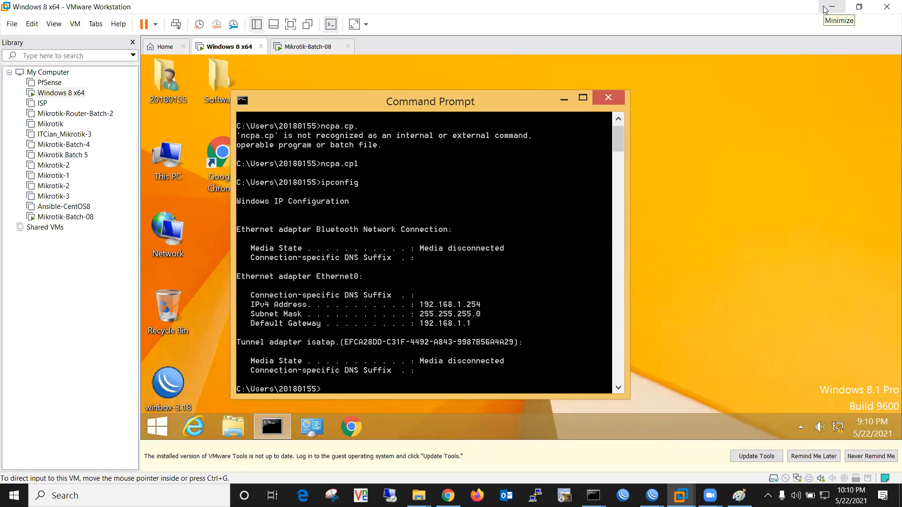
click(831, 7)
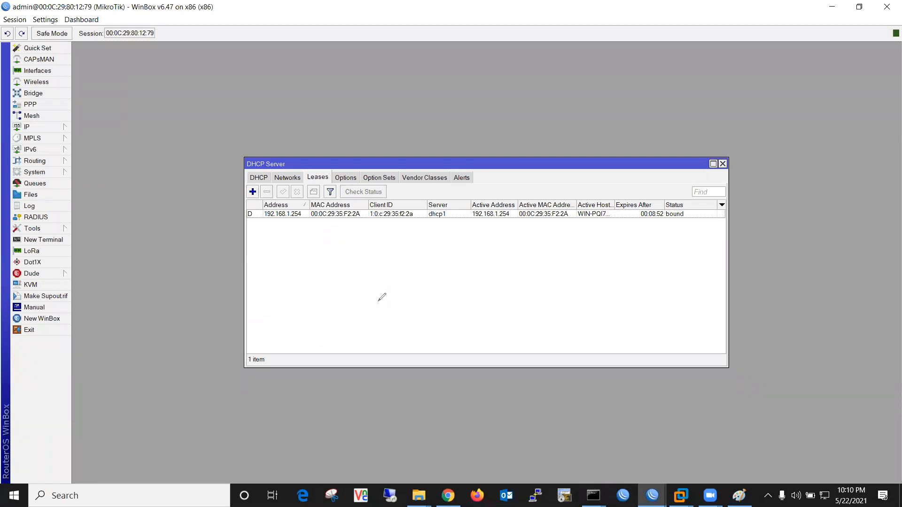
Draw red boxes beneath the lease entry and join them with connecting lines
mouse_move(299, 280)
mouse_down()
mouse_move(373, 313)
mouse_move(371, 278)
mouse_move(512, 295)
mouse_up()
mouse_move(512, 251)
mouse_down()
mouse_move(517, 301)
mouse_move(590, 251)
mouse_move(505, 259)
mouse_up()
mouse_move(512, 294)
mouse_down()
mouse_move(390, 281)
mouse_move(373, 291)
mouse_move(400, 302)
mouse_move(400, 282)
mouse_move(356, 286)
mouse_move(306, 324)
mouse_move(338, 327)
mouse_up()
mouse_move(306, 235)
mouse_down()
mouse_move(305, 261)
mouse_move(350, 225)
mouse_move(301, 235)
mouse_up()
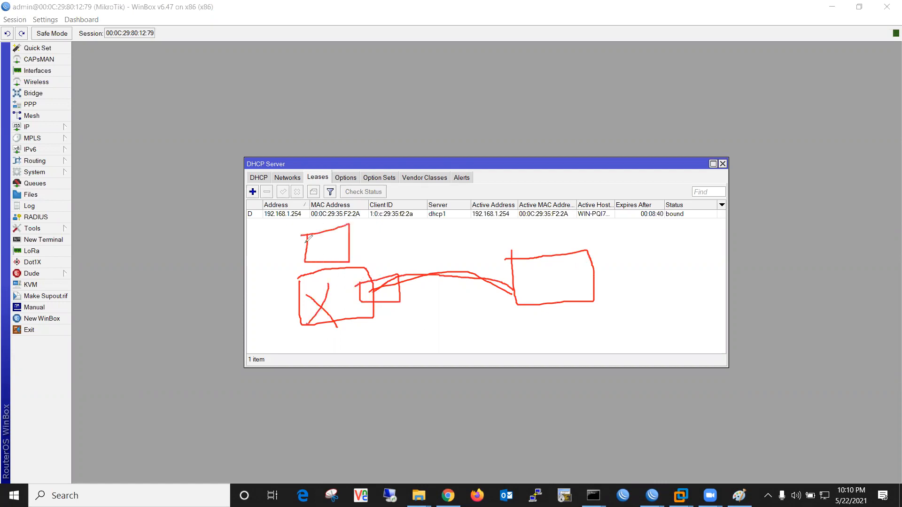
drag(515, 284, 338, 238)
Mark up the top-left box and draw two more links to it from the right box
mouse_move(348, 233)
mouse_down()
mouse_move(359, 242)
mouse_move(342, 252)
mouse_up()
mouse_move(338, 245)
mouse_down()
mouse_move(338, 237)
mouse_move(350, 253)
mouse_move(353, 234)
mouse_up()
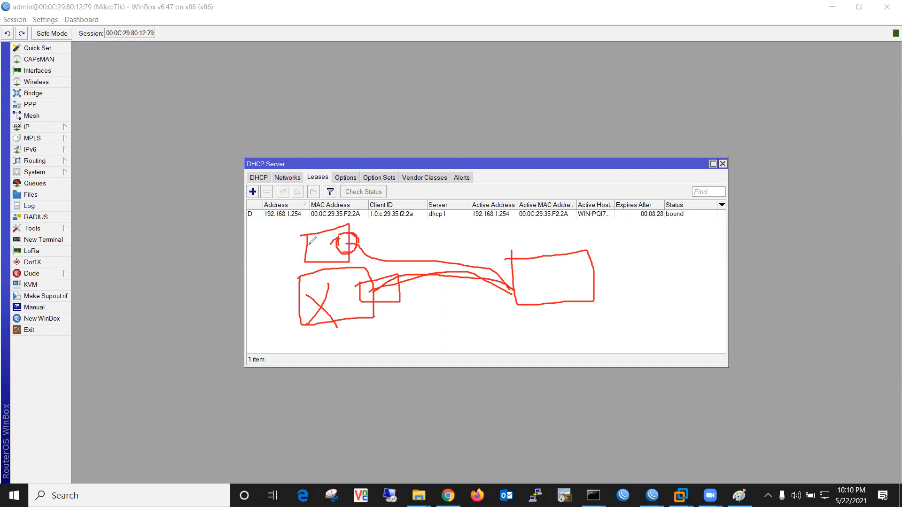
drag(517, 287, 352, 240)
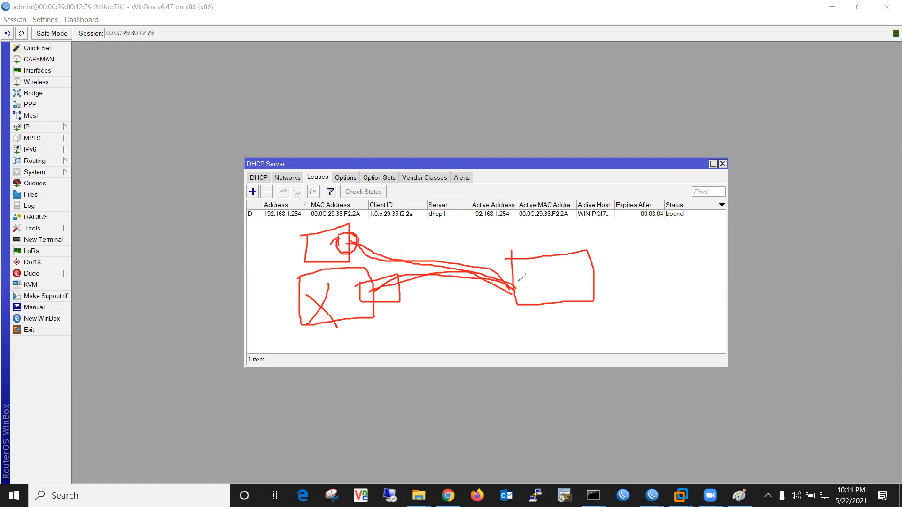
drag(518, 281, 352, 236)
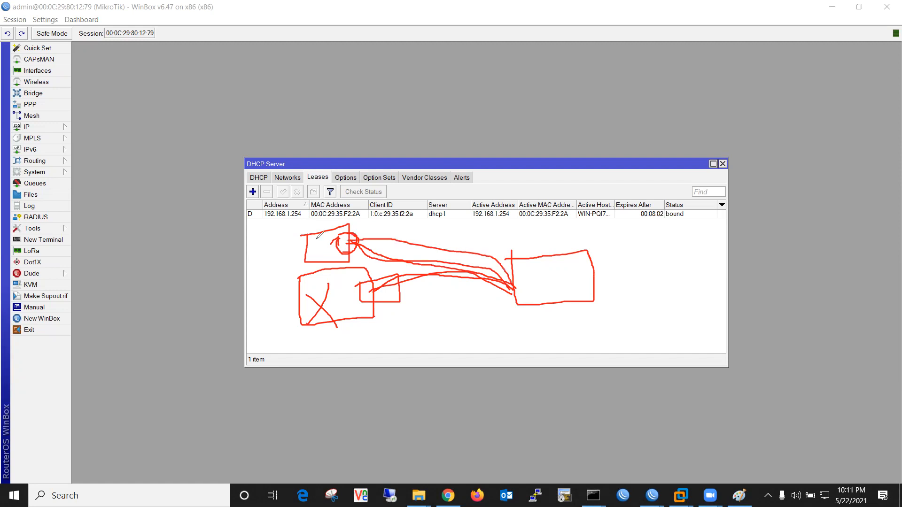